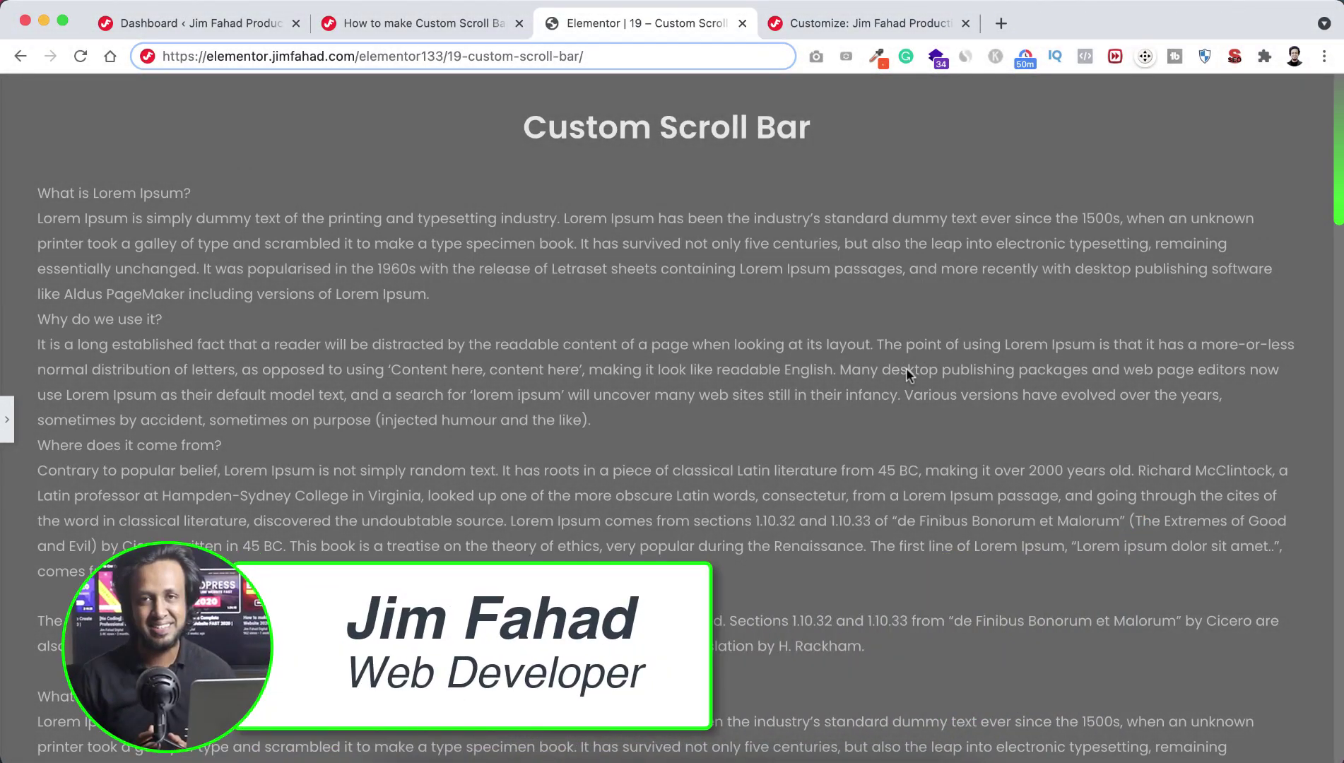
Switch to the Customizer and scroll through the JF Digital homepage preview and back up
scroll(1191, 366, "down", 10)
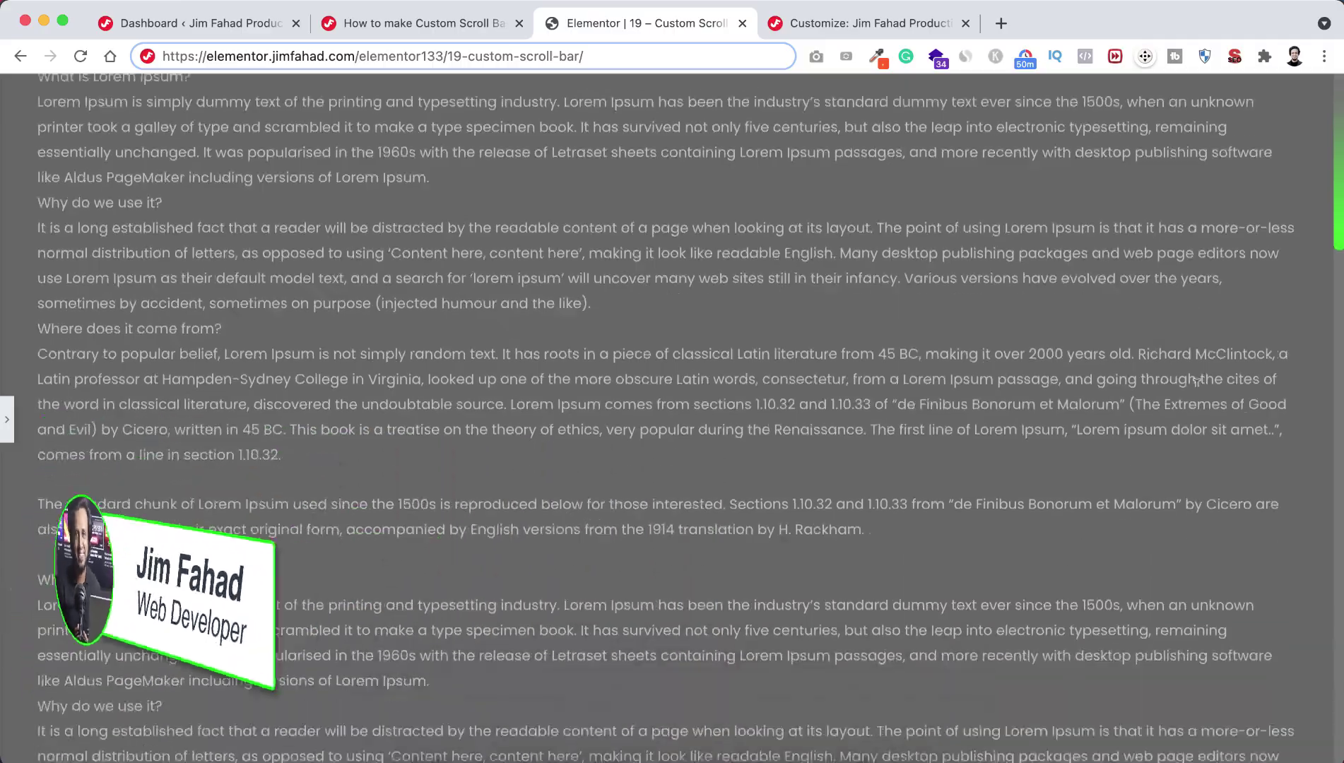
scroll(1196, 391, "down", 10)
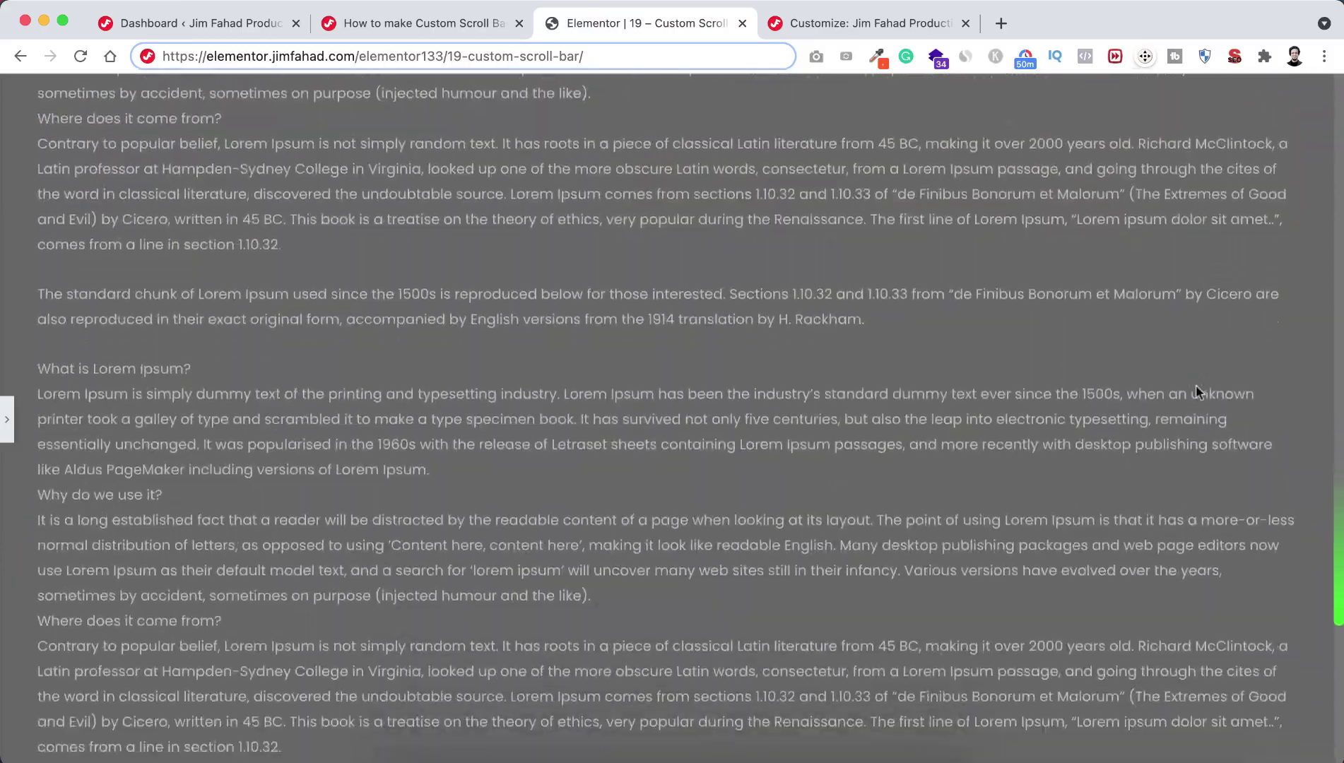
scroll(1195, 388, "up", 15)
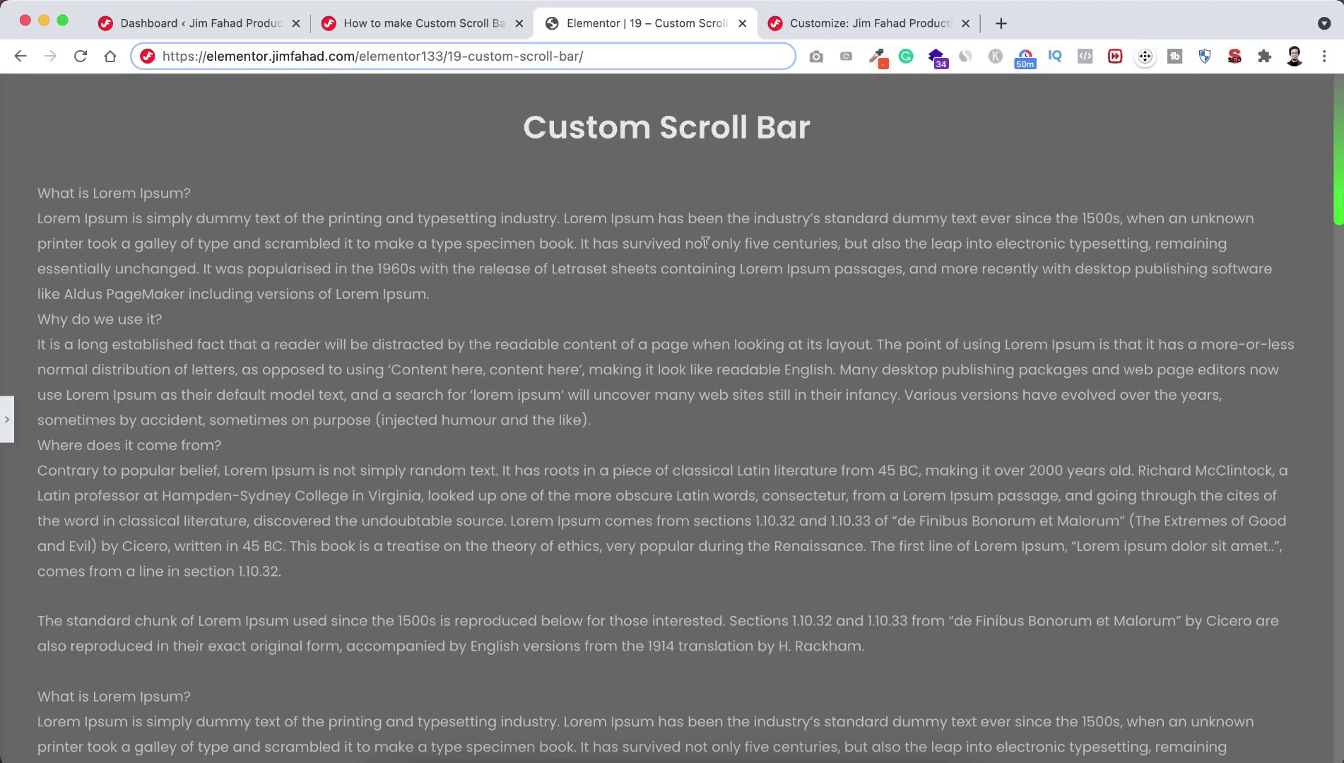
left_click(862, 21)
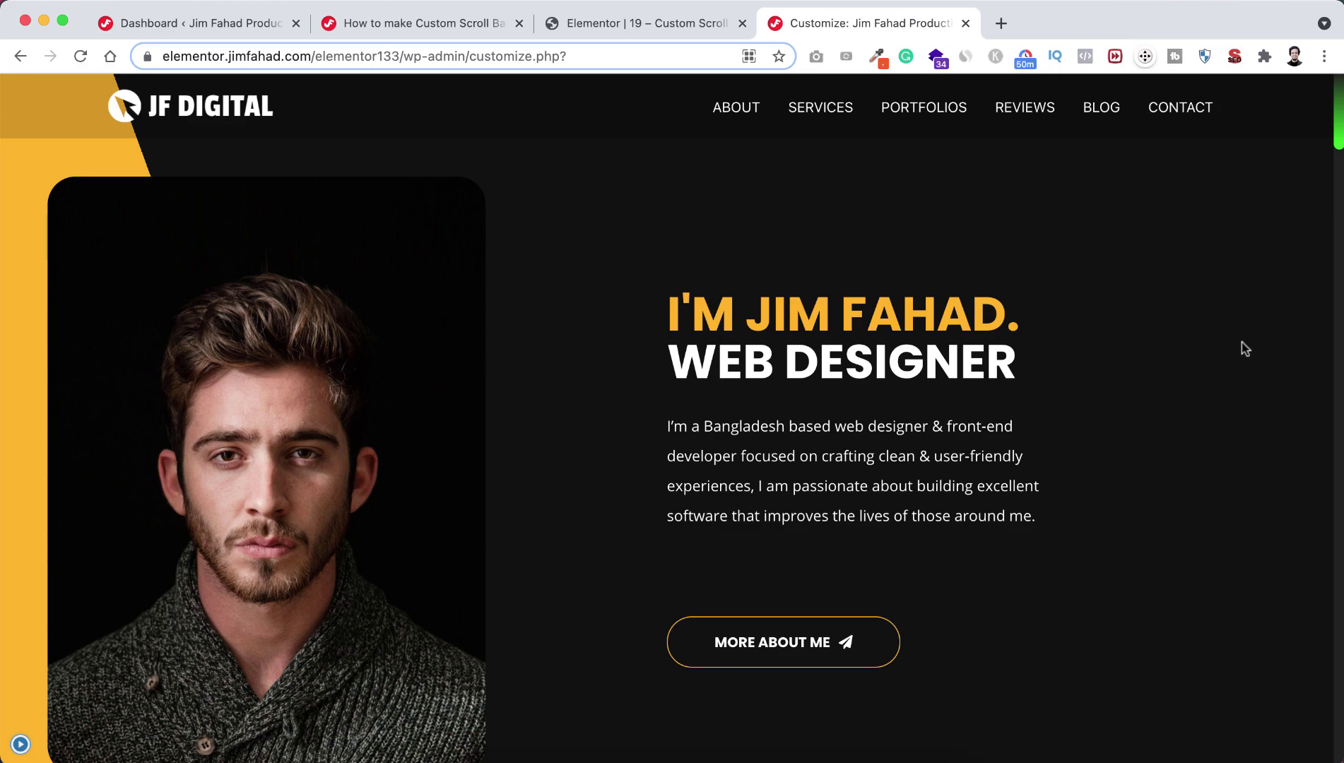
scroll(1259, 396, "down", 20)
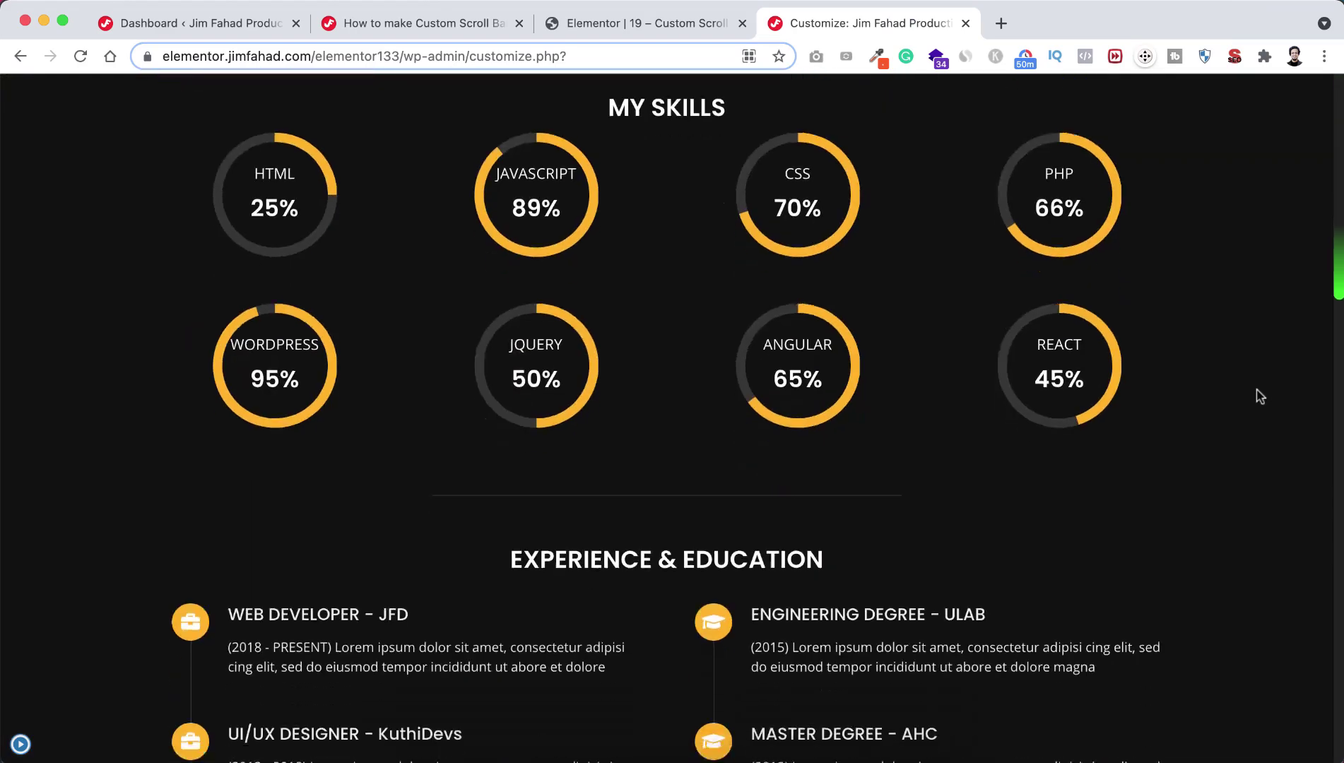
scroll(1260, 396, "down", 20)
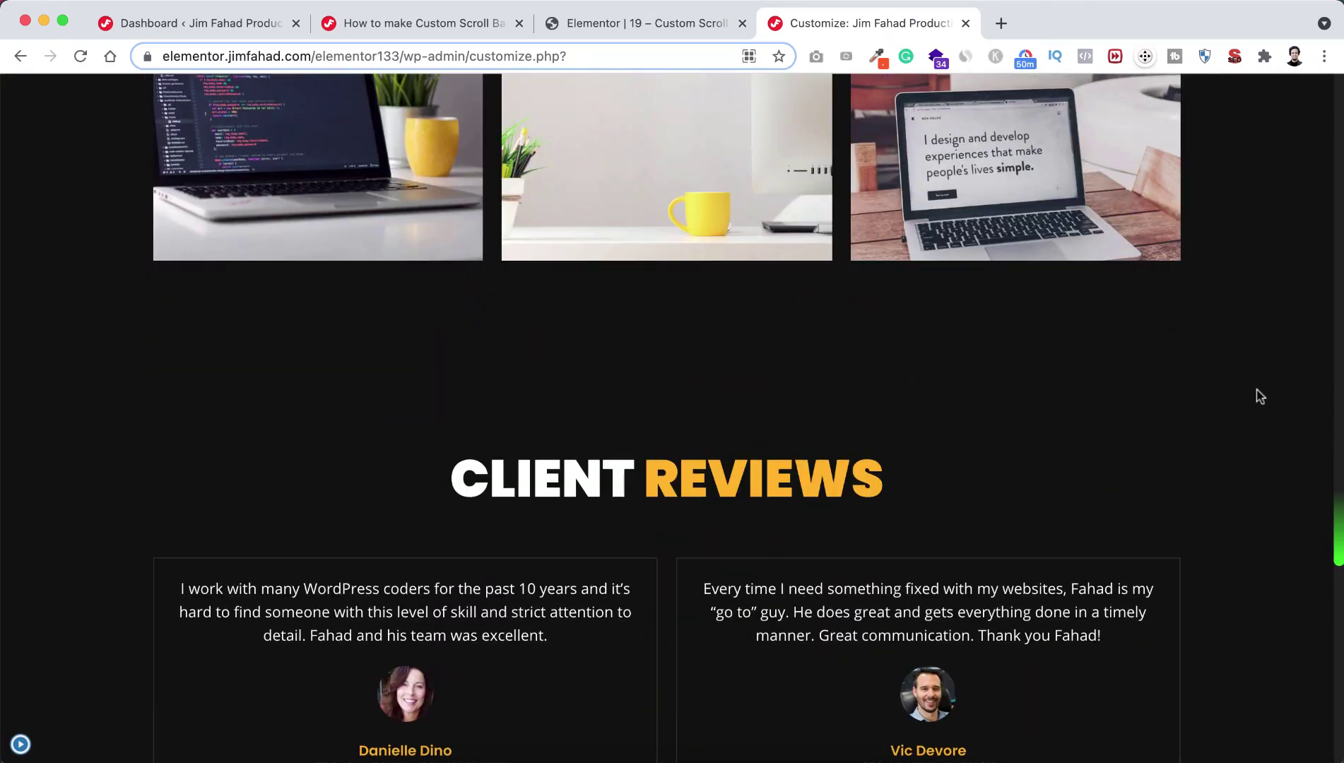
scroll(1260, 395, "down", 8)
scroll(1259, 395, "up", 20)
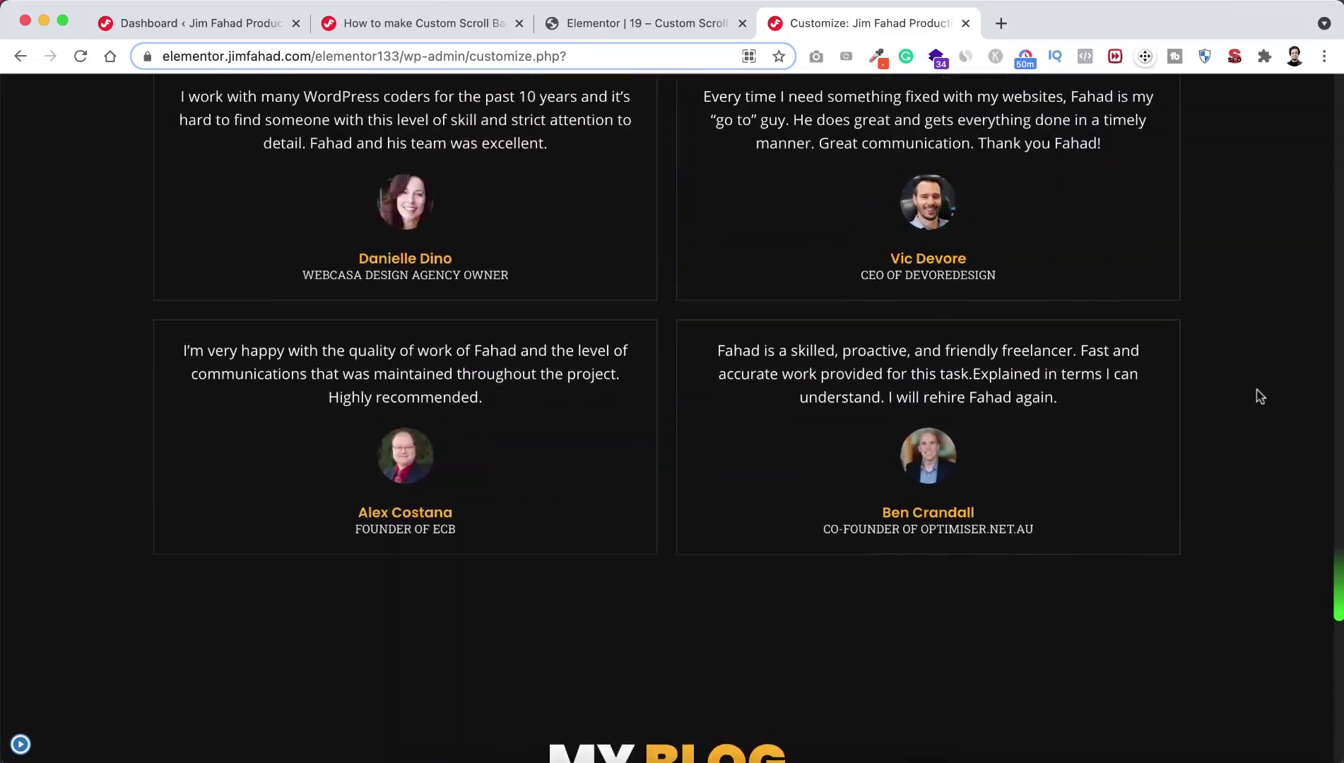
scroll(1260, 396, "up", 20)
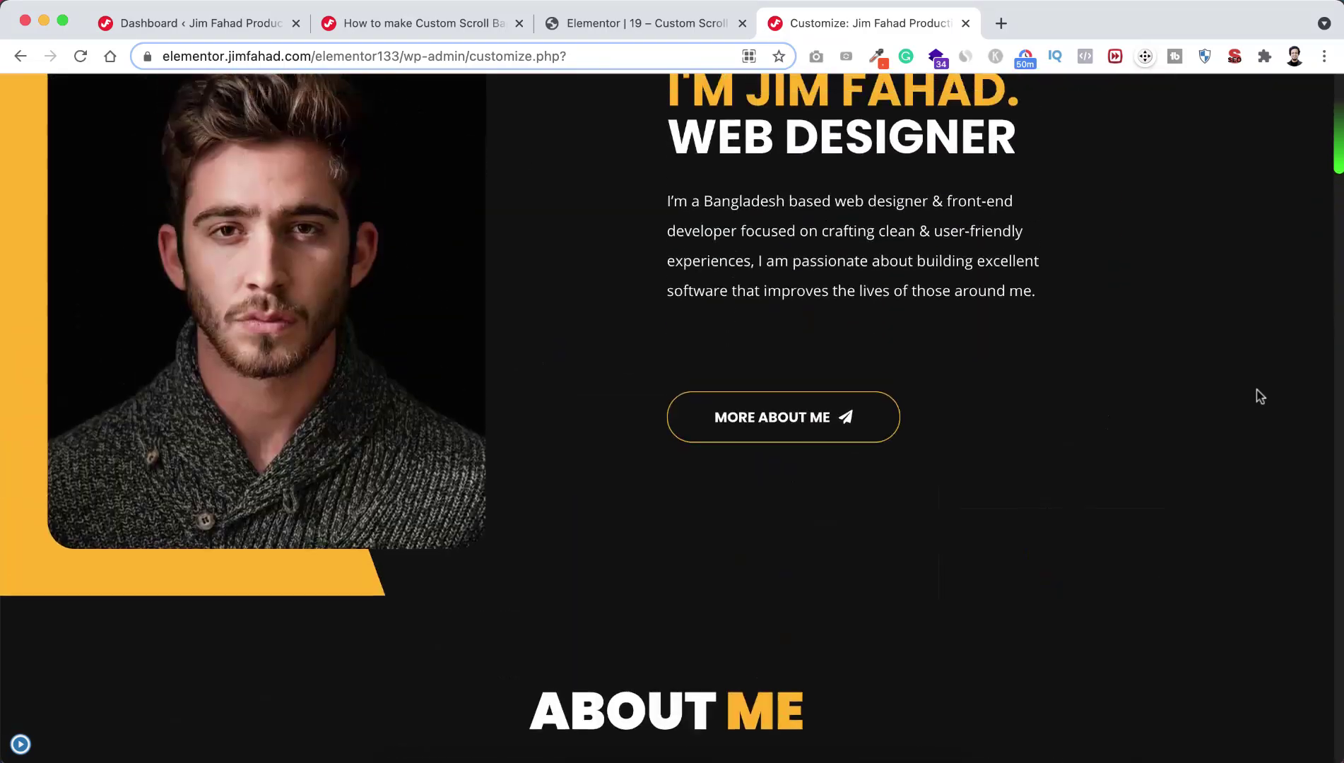
Back in Elementor, add a new single-column section set to Full Width
left_click(609, 23)
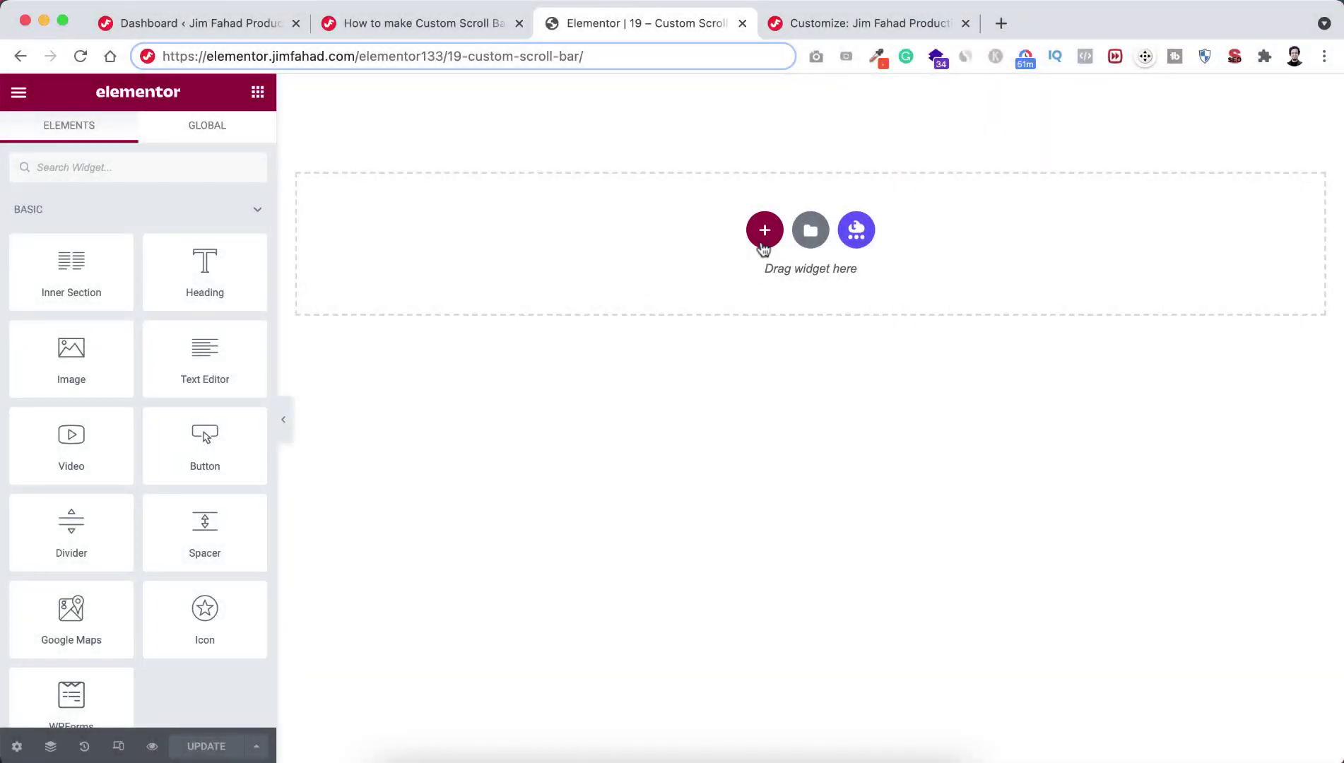
left_click(760, 231)
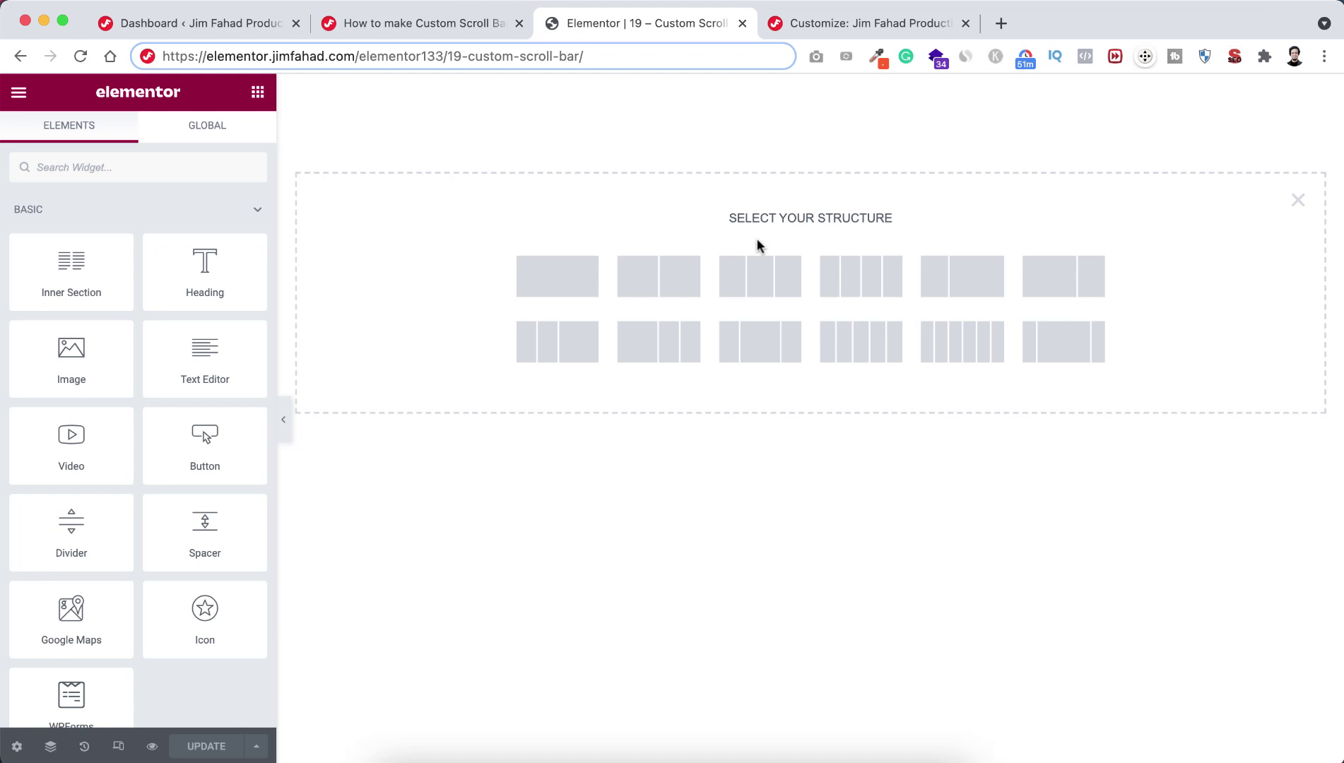
left_click(575, 283)
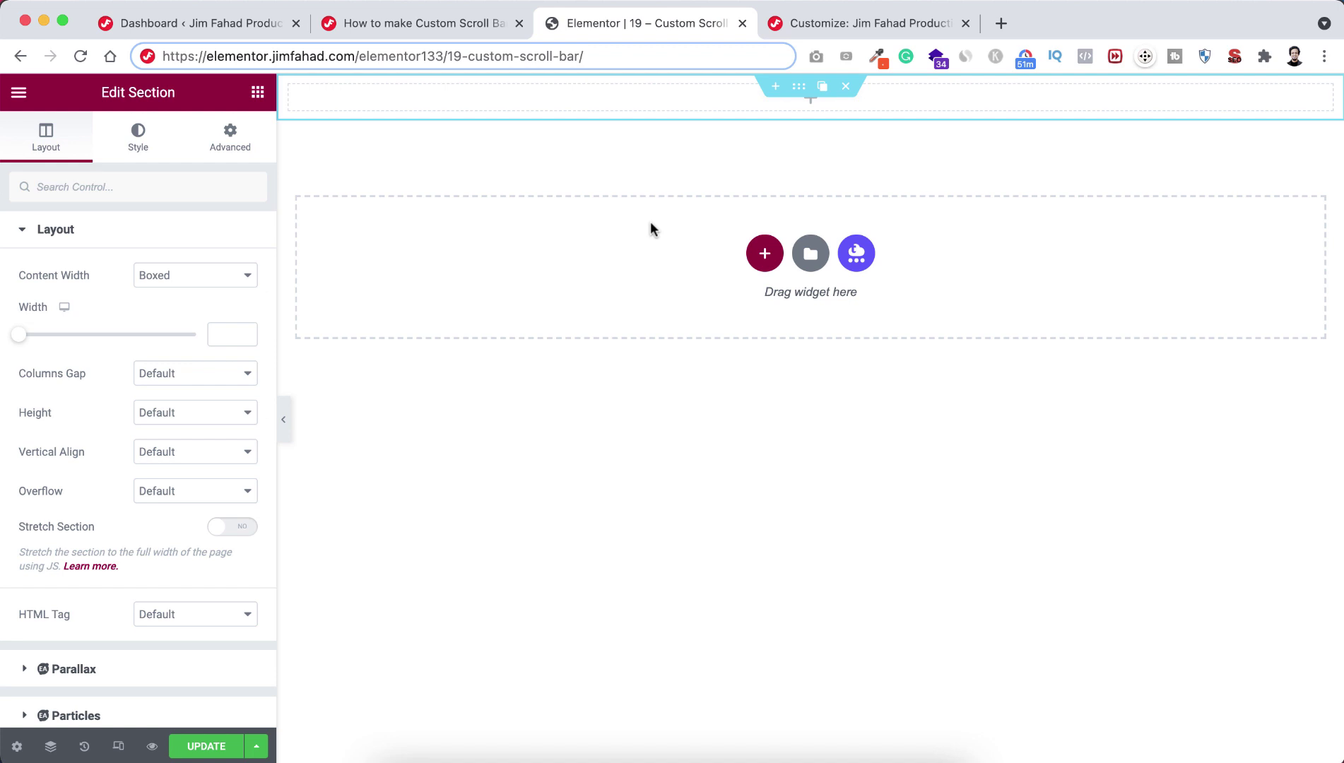
left_click(178, 279)
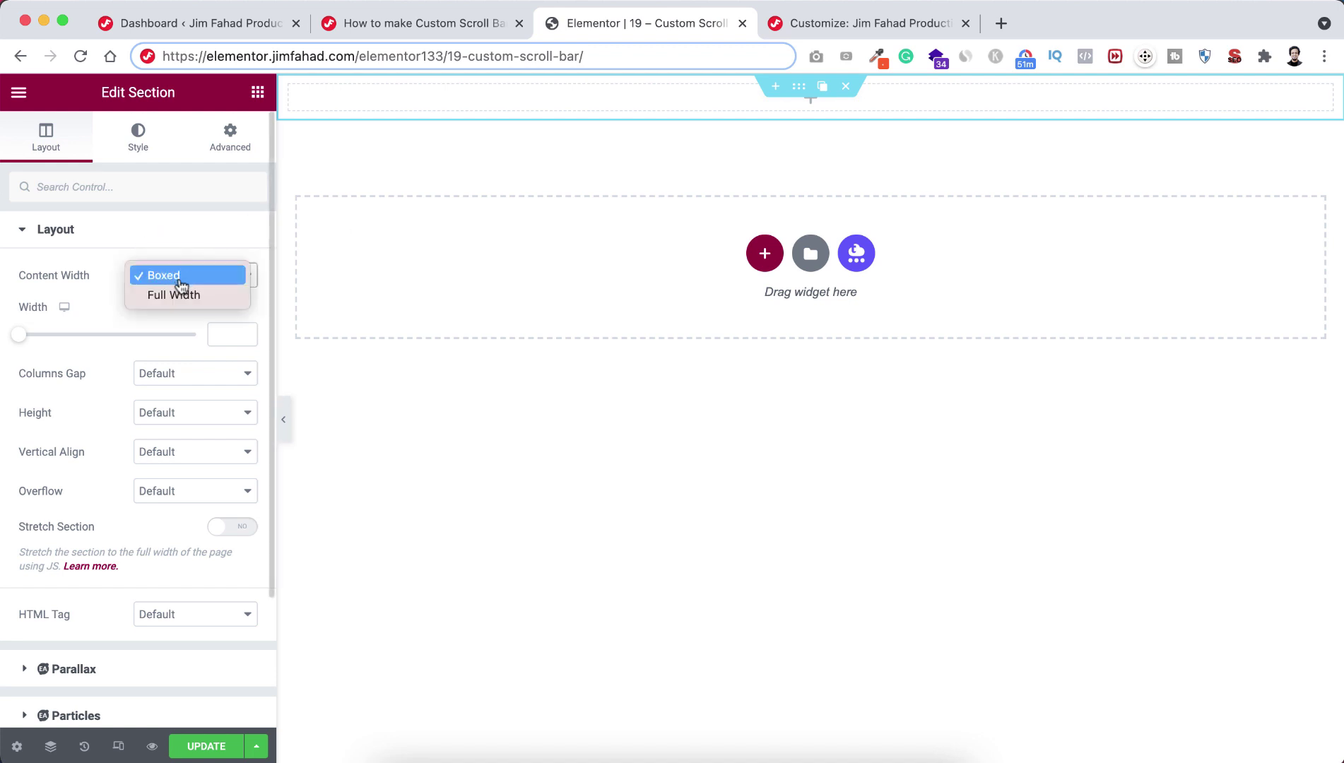
left_click(177, 294)
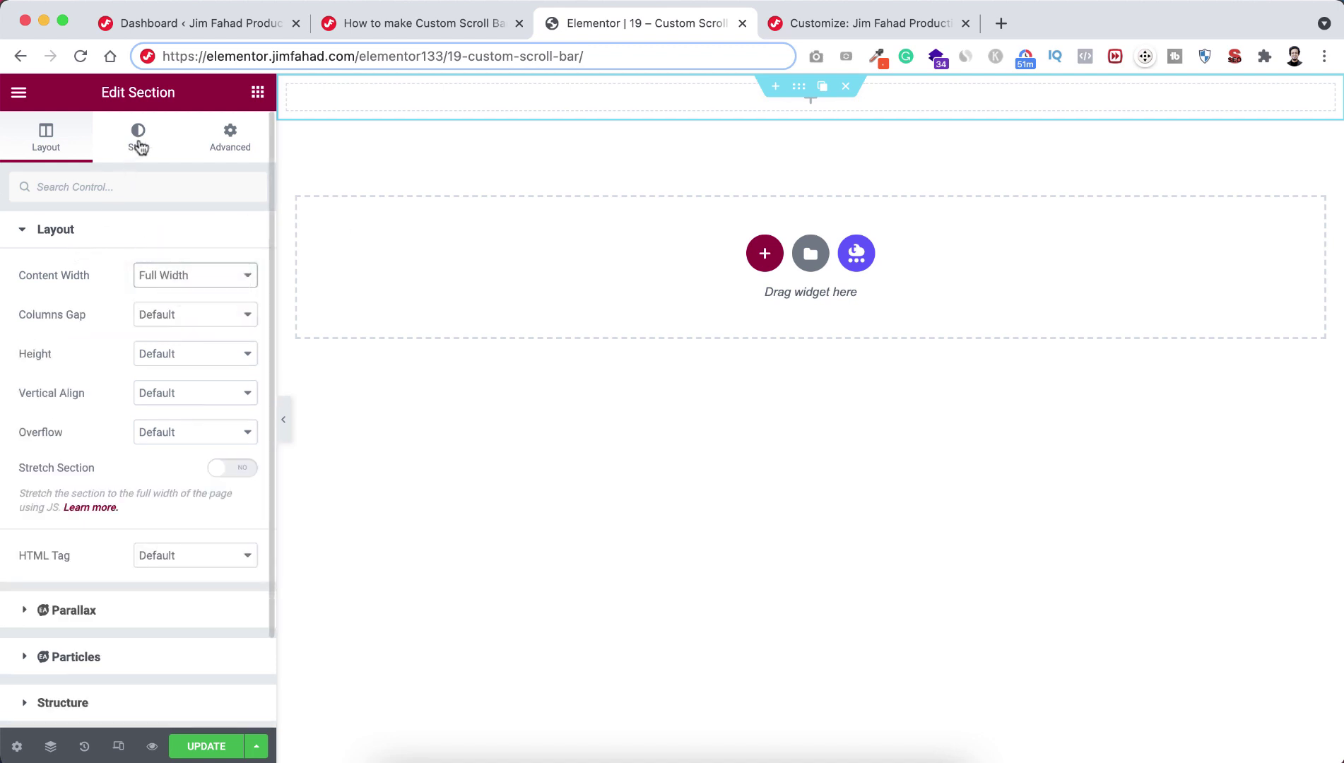
Give the section a classic #666666 grey background
left_click(138, 145)
left_click(177, 314)
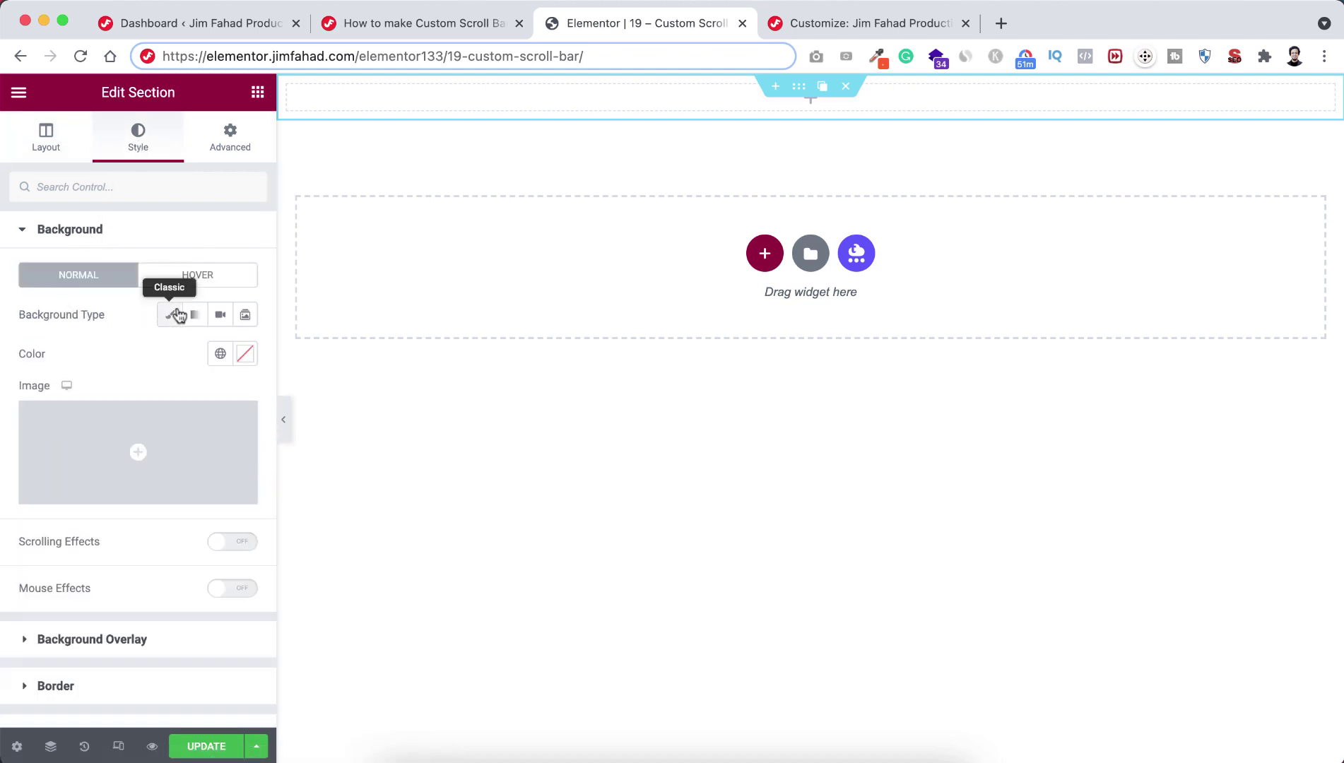
left_click(245, 353)
type("#666666")
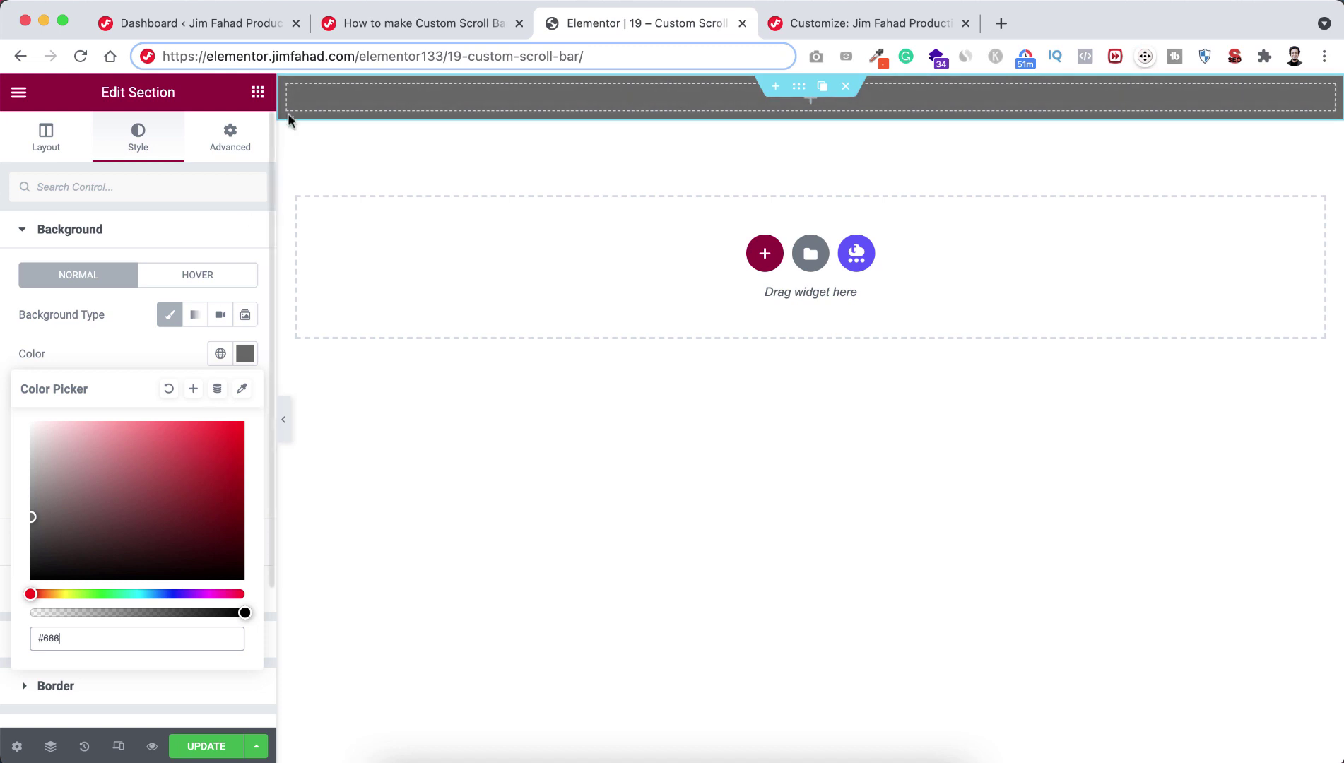
Set the section's padding to 30 on every side
left_click(230, 142)
left_click(44, 370)
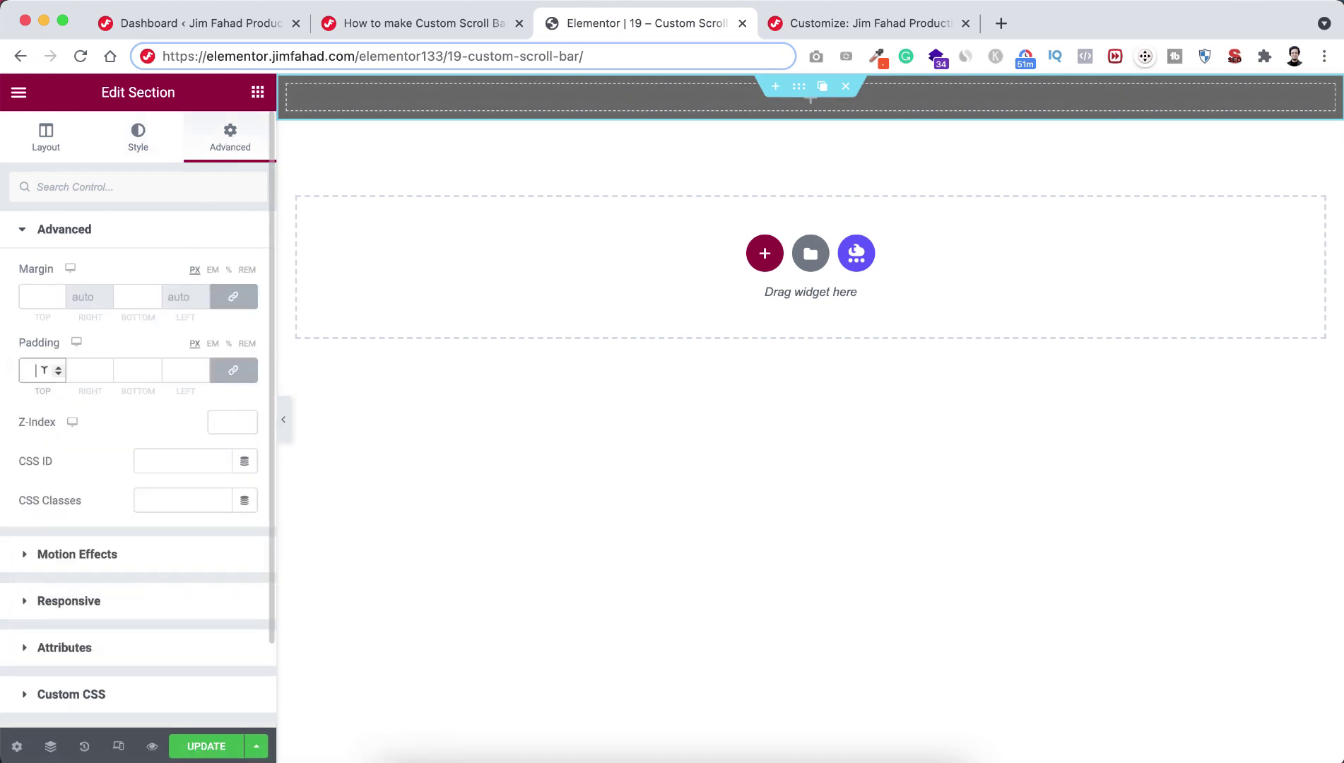
type("30")
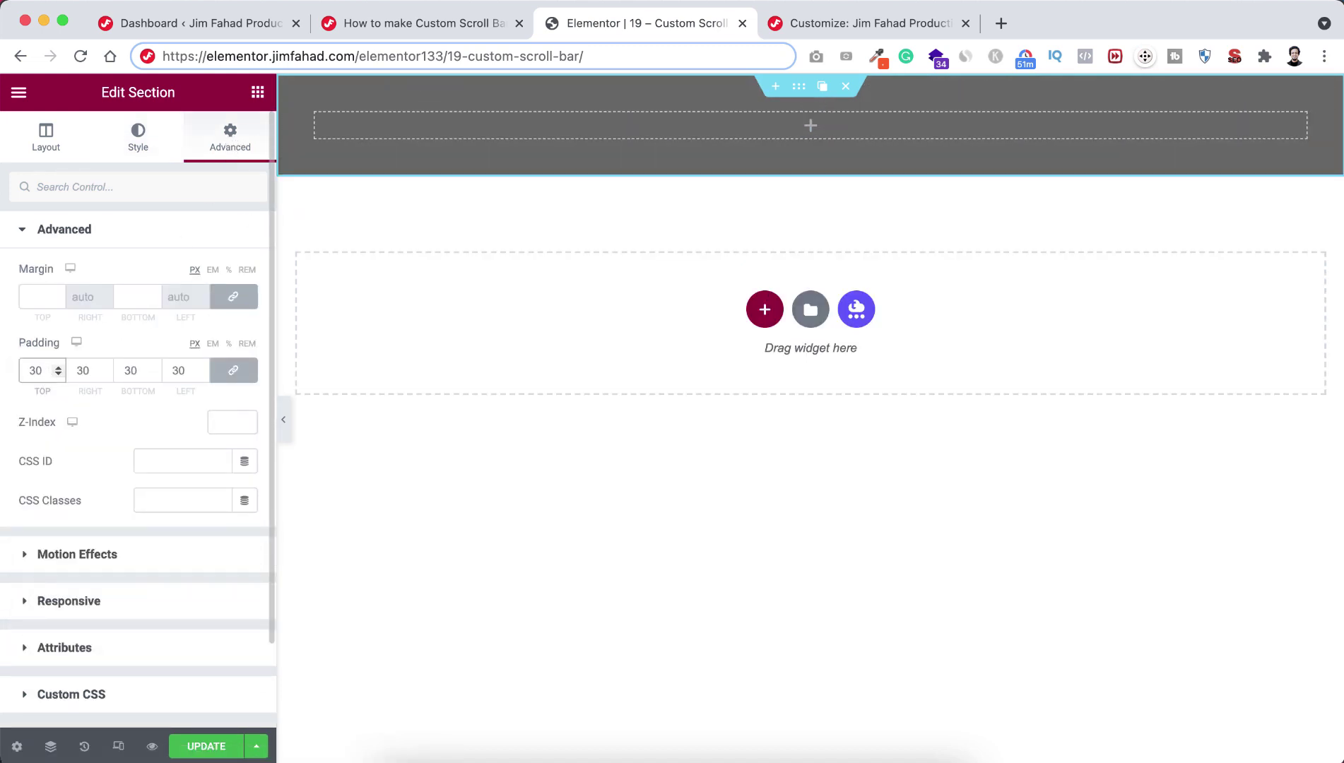
Add a centred heading reading 'Custom ScrollBar' to the grey section
left_click(257, 92)
left_click_drag(172, 244, 804, 120)
triple_click(195, 297)
type("Custom Scr")
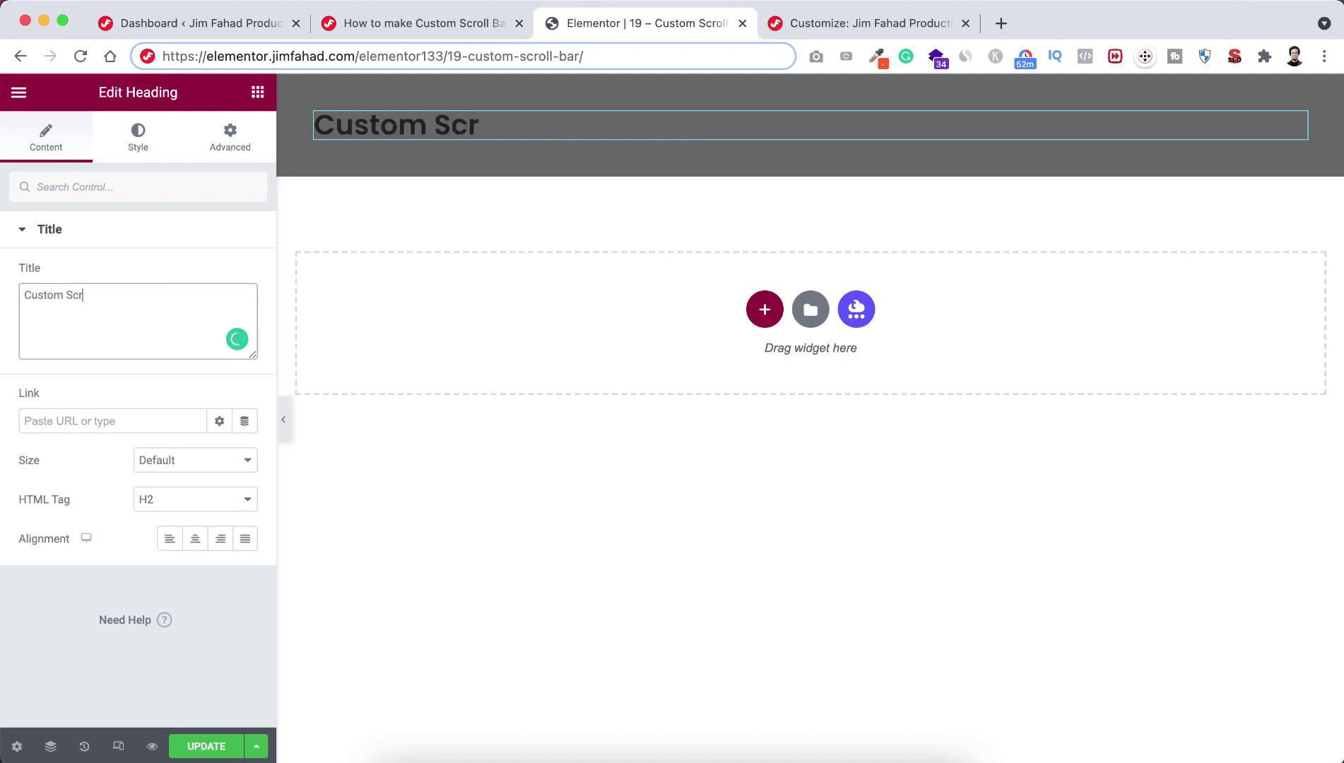
type("ollBar")
left_click(195, 538)
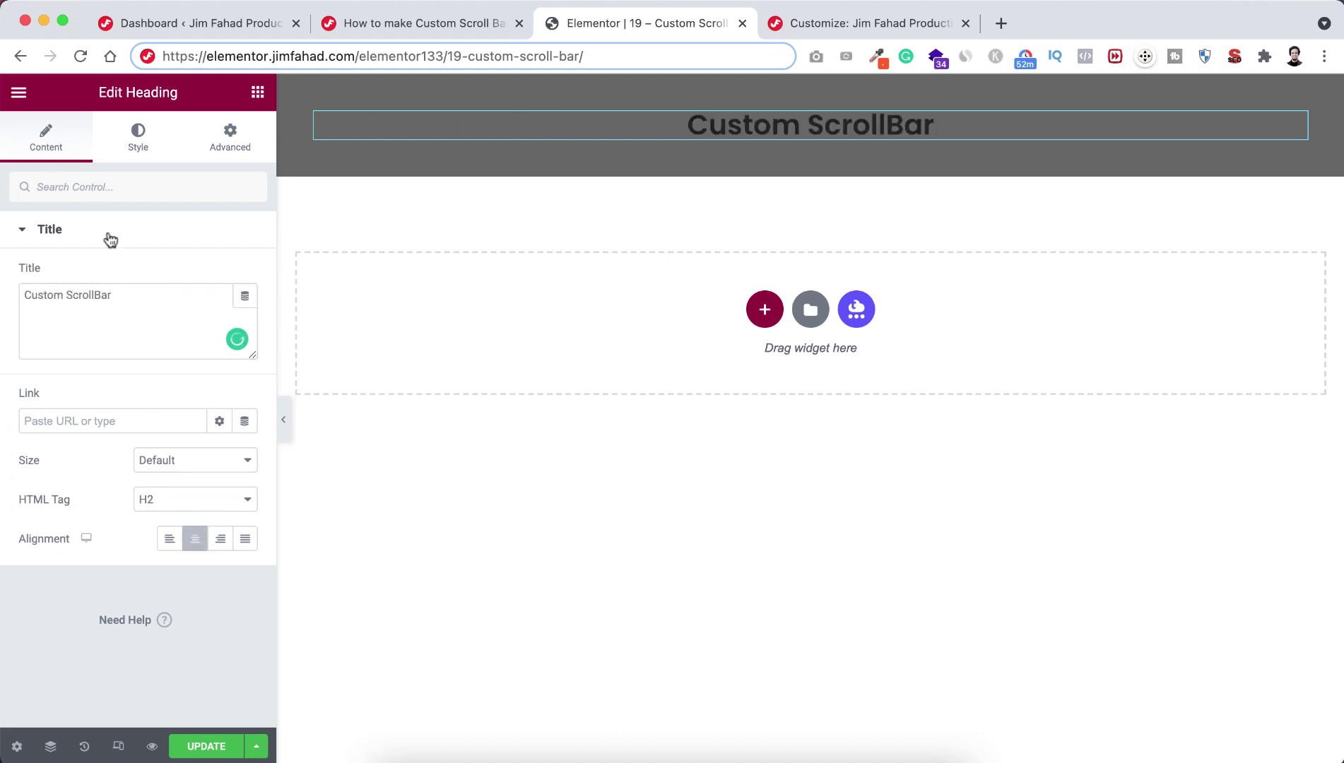
Style the heading light grey (#c7c7c7) with a font size of 35
left_click(139, 146)
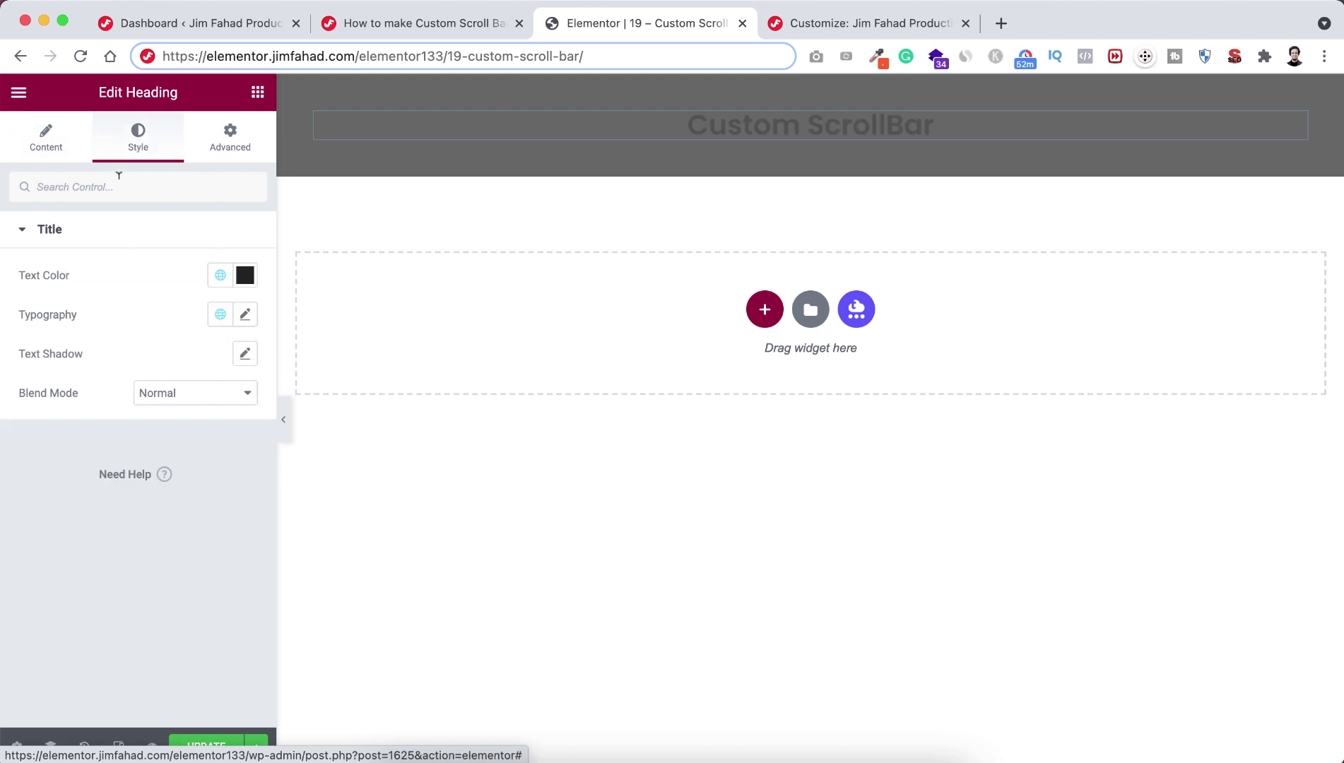
left_click(245, 277)
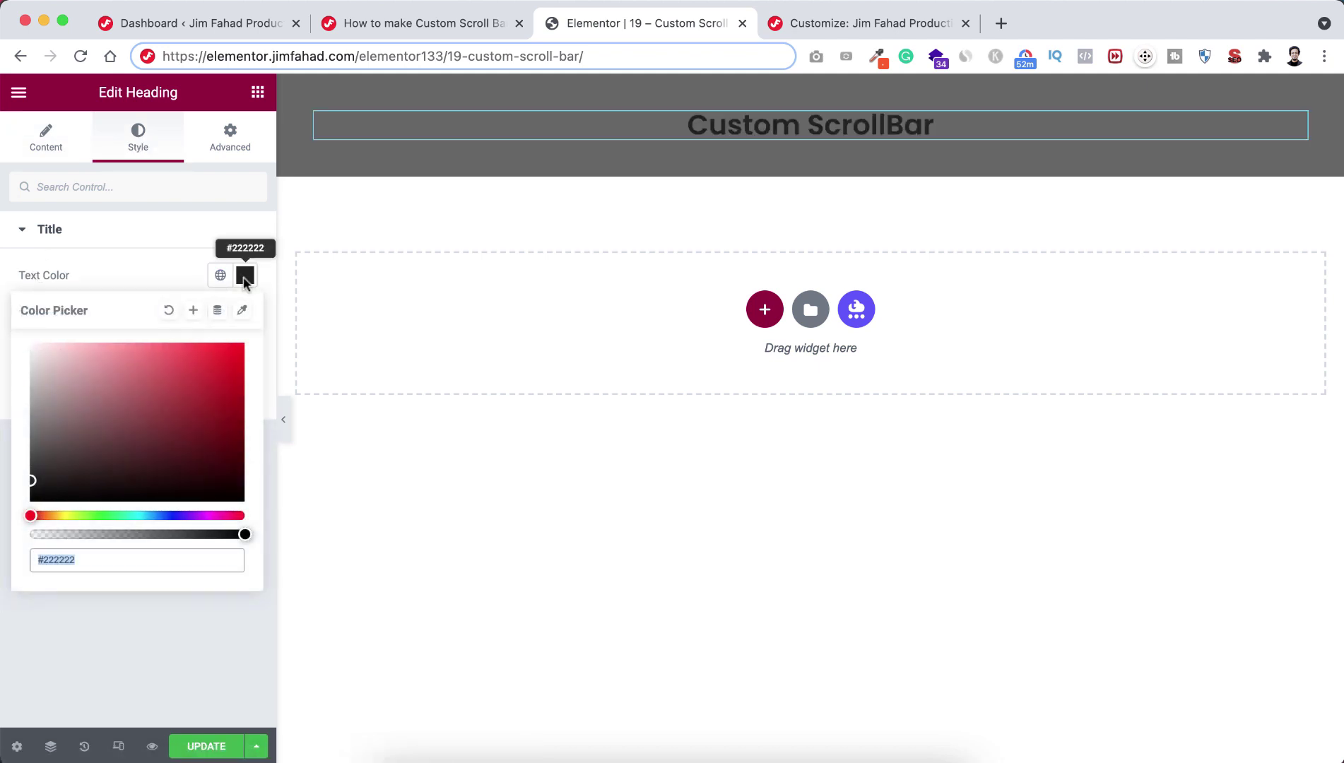
type("#c7c7c7c")
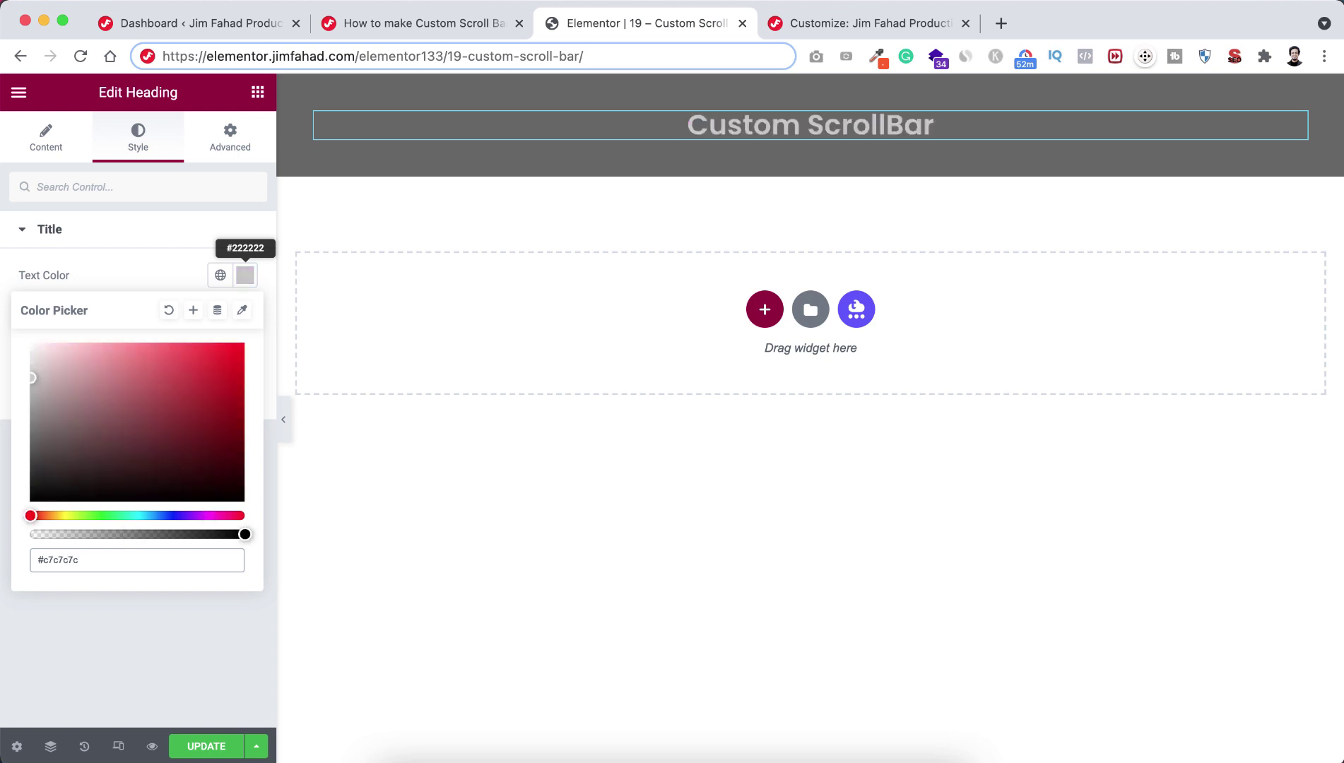
left_click(166, 263)
left_click(247, 315)
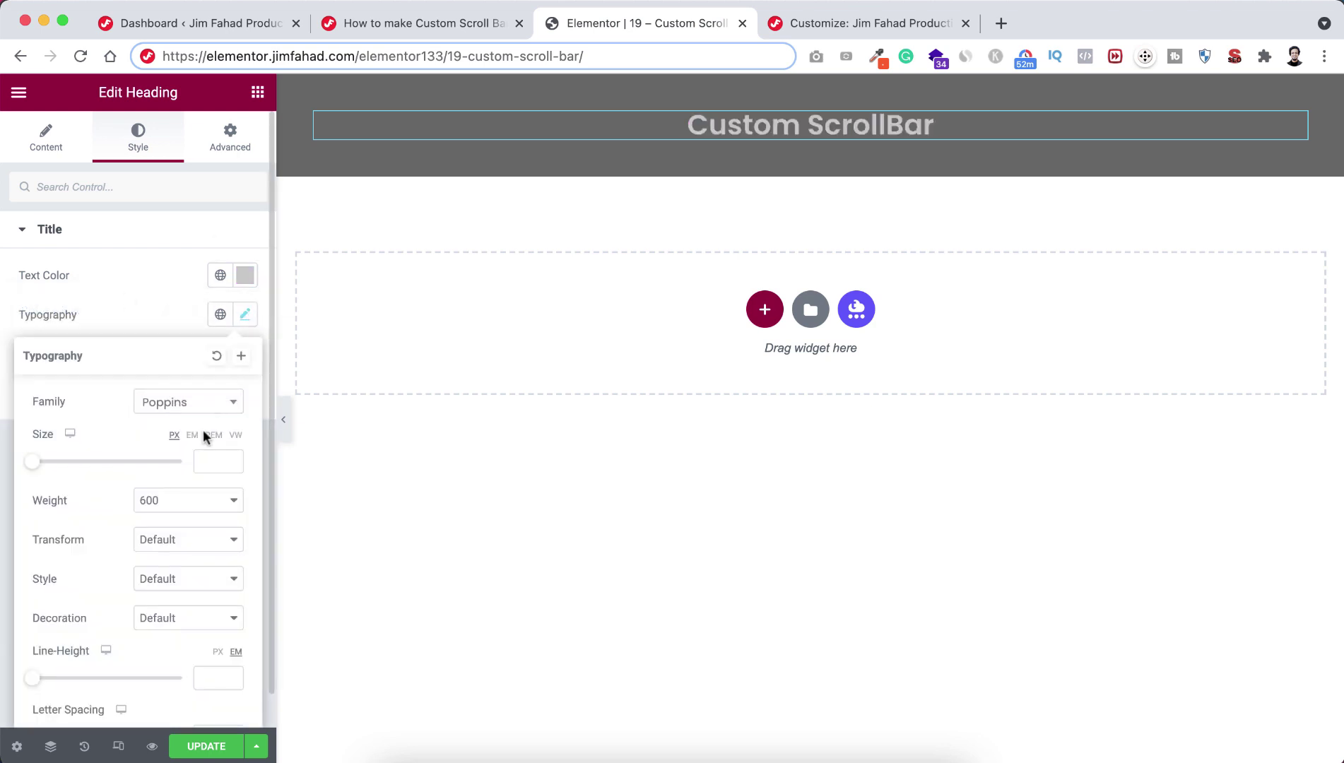
left_click(209, 457)
type("35")
left_click(142, 276)
Add a Text Editor below the heading and replace its placeholder with pasted Lorem Ipsum text
left_click(258, 91)
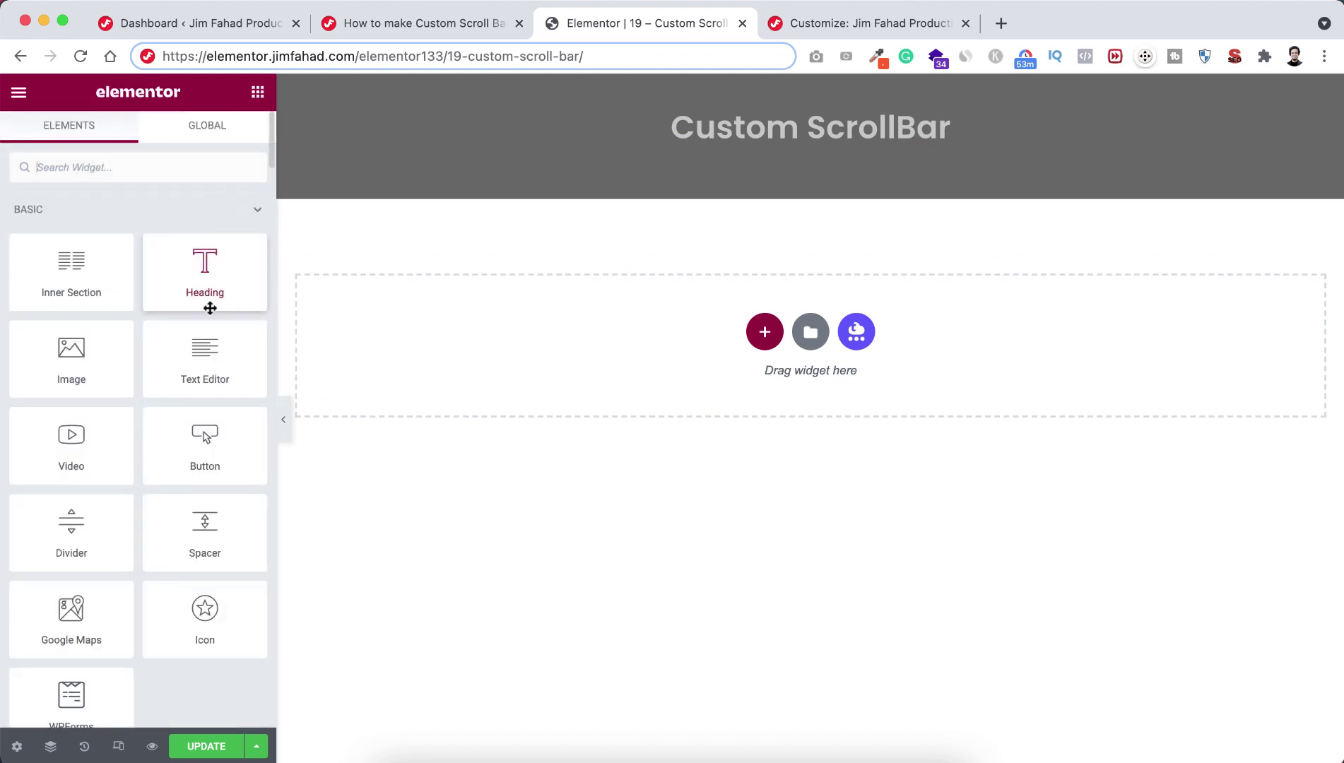
left_click_drag(199, 365, 756, 176)
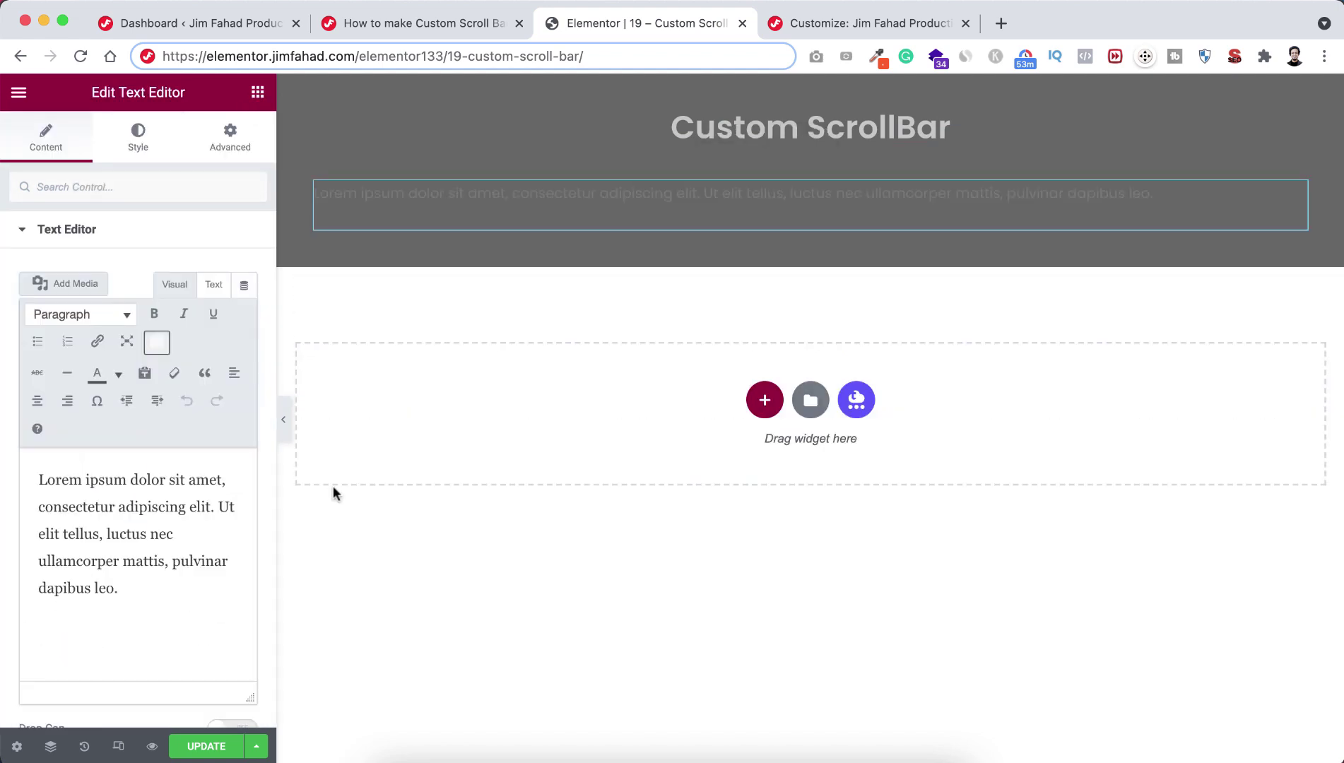
left_click(136, 584)
left_click_drag(134, 584, 31, 457)
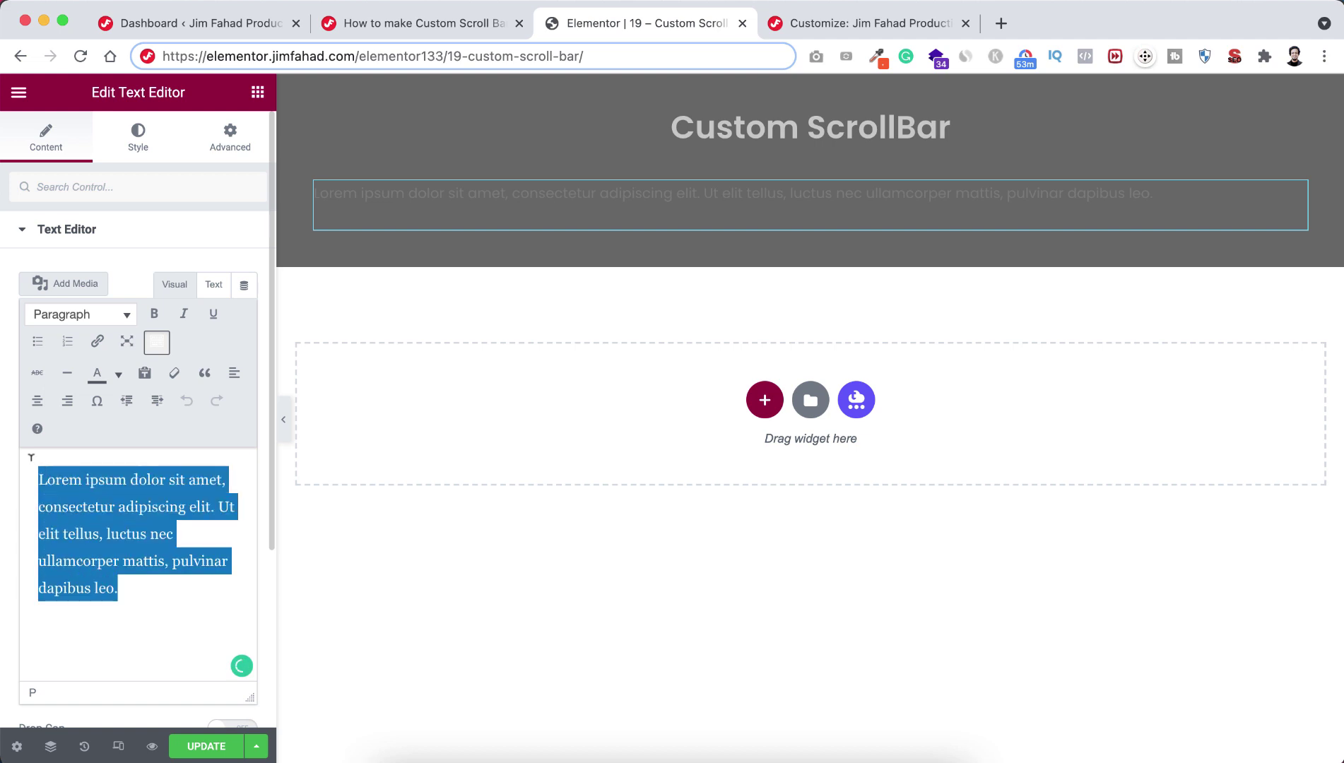
key("super+v")
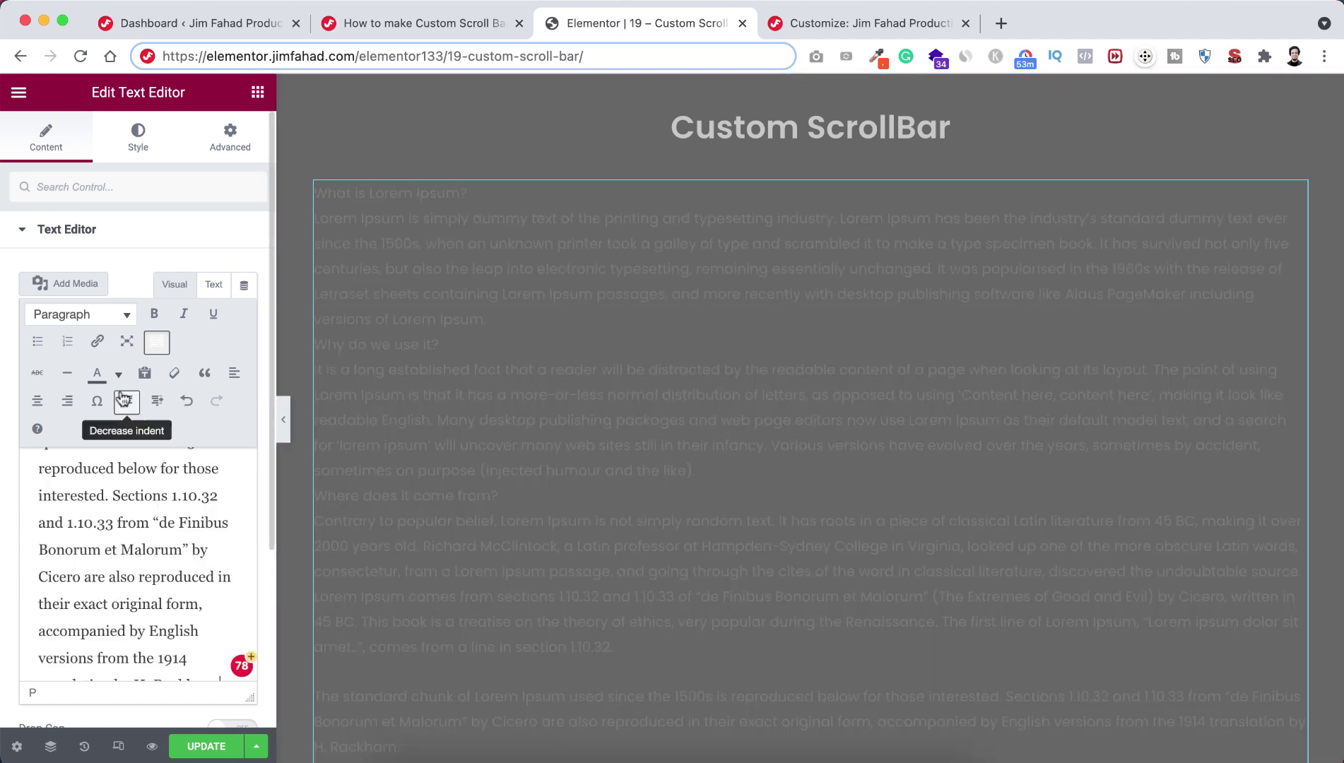
Set the paragraph text colour to light grey #A1A1A1 and hide the editor panel
left_click(139, 144)
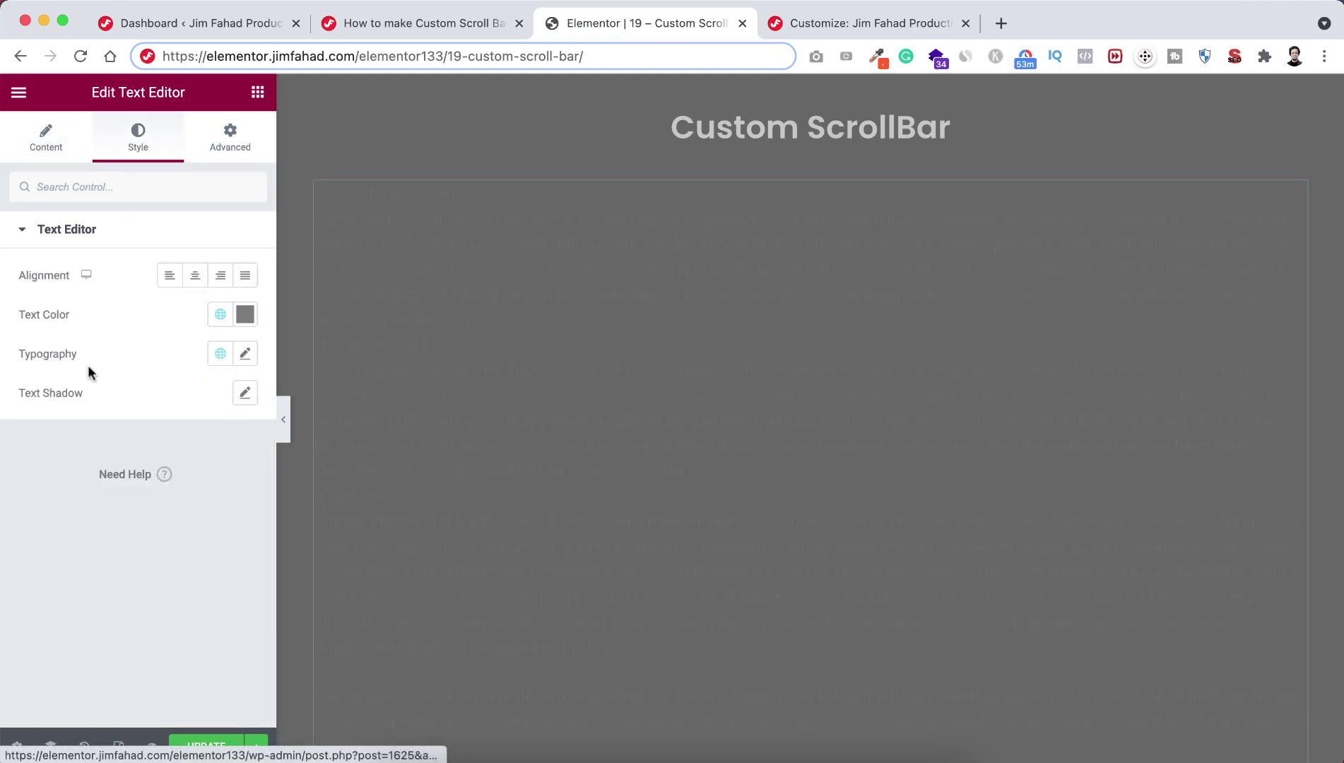
left_click(245, 315)
left_click_drag(35, 444, 24, 432)
left_click(177, 560)
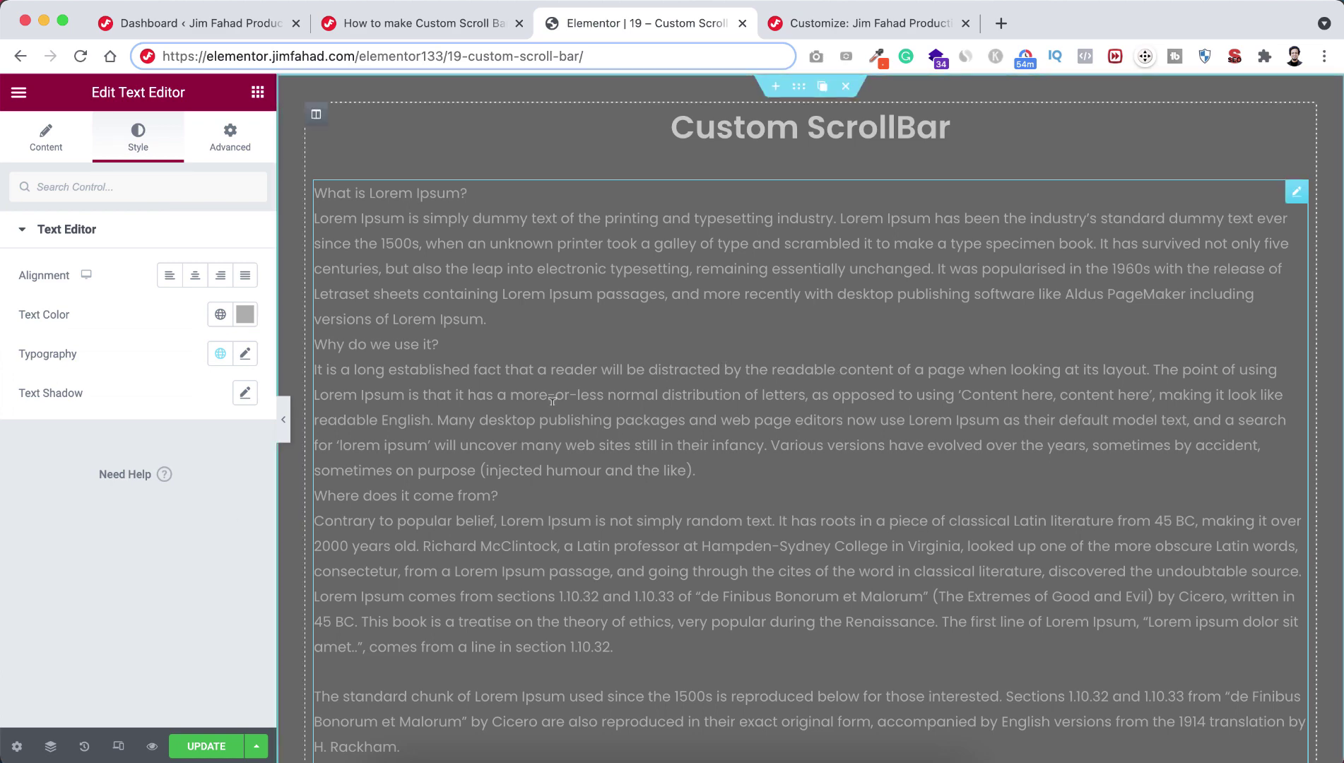
left_click(283, 424)
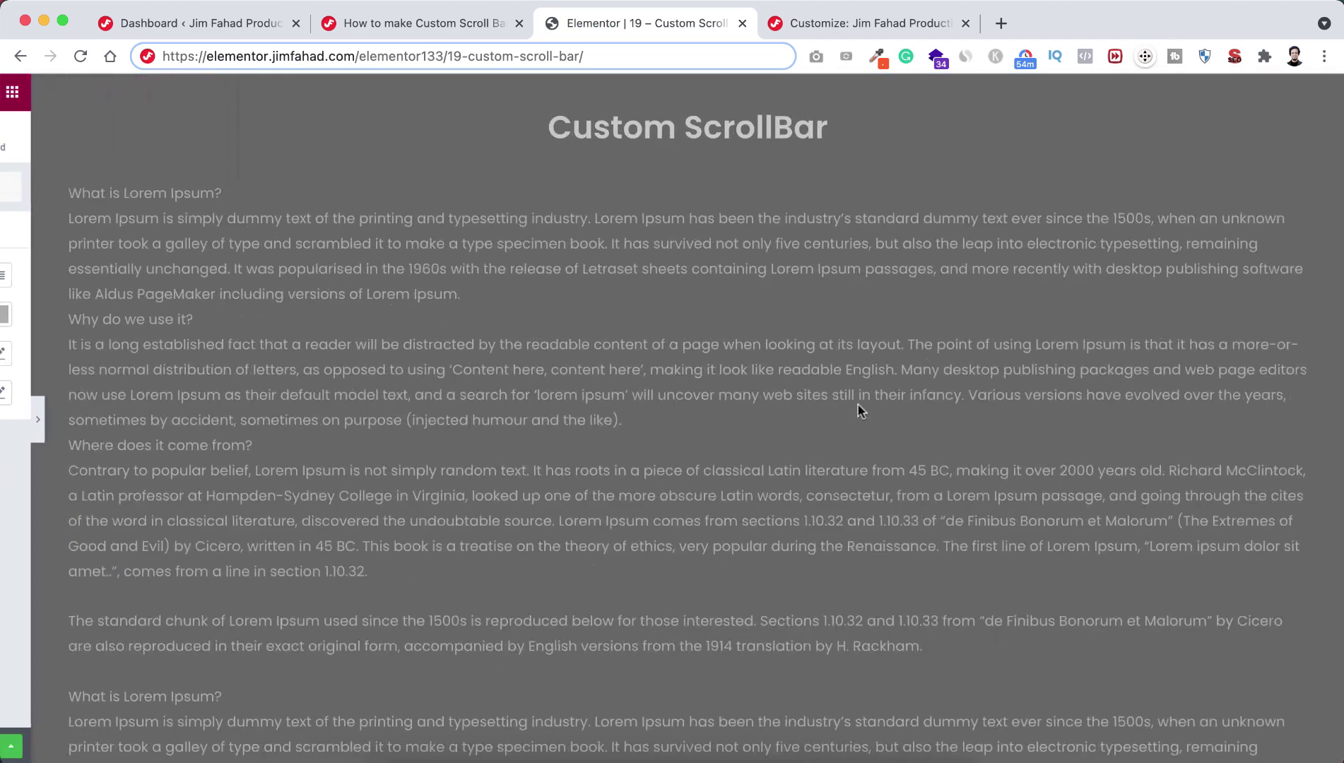
scroll(1063, 520, "down", 15)
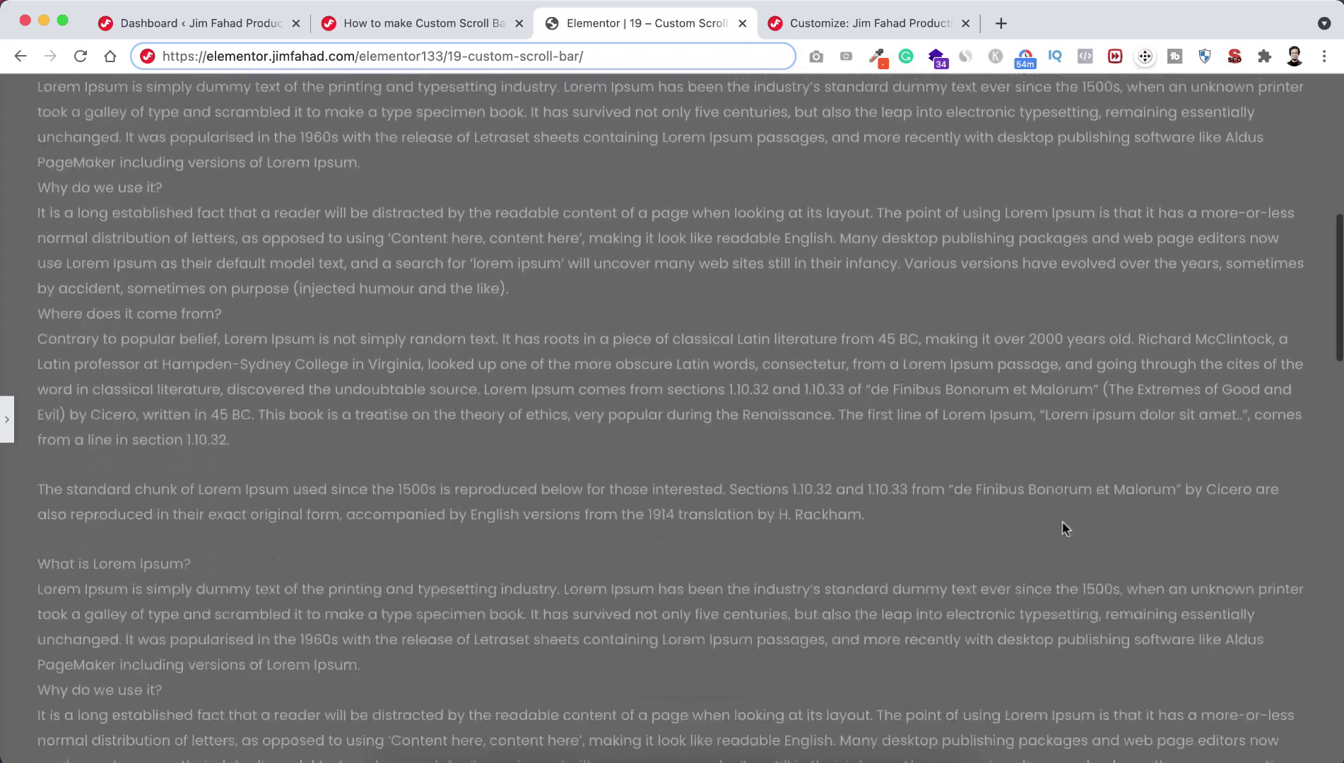
scroll(1061, 520, "up", 15)
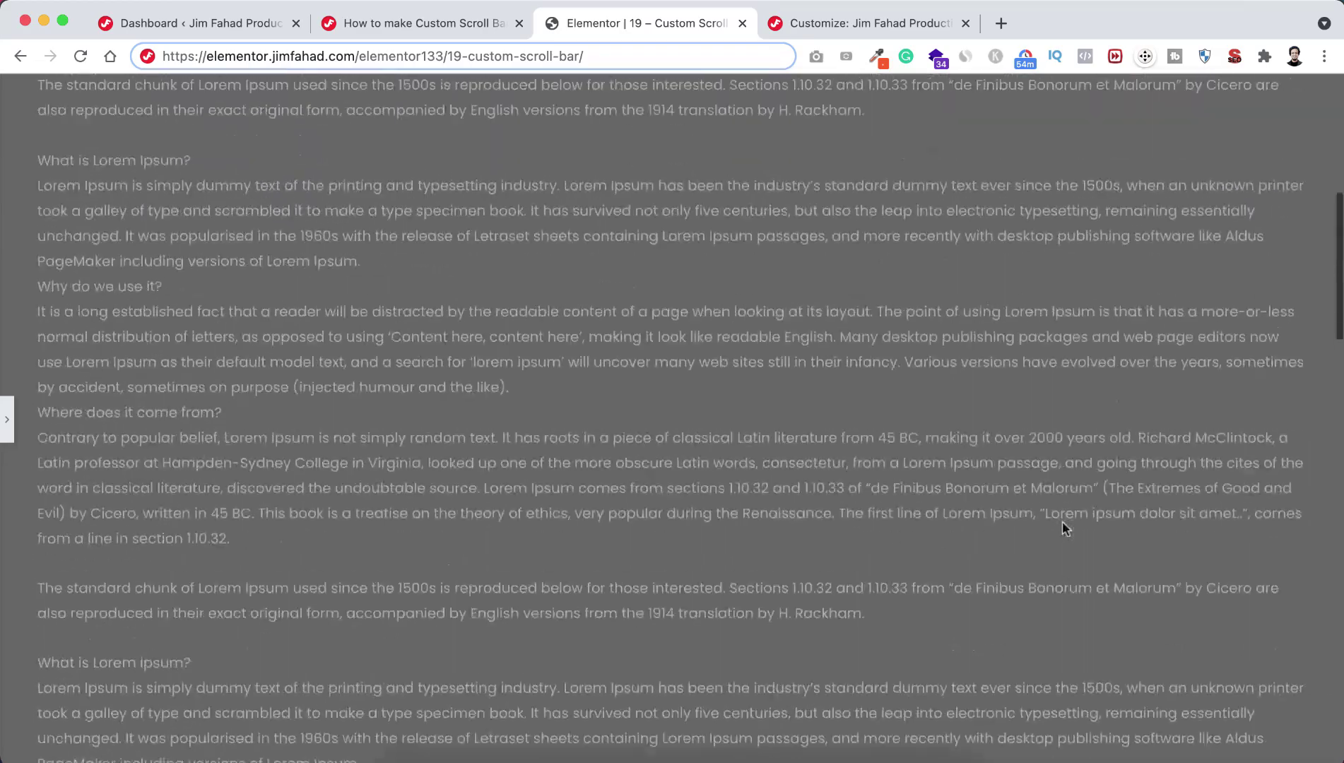
scroll(1163, 431, "down", 10)
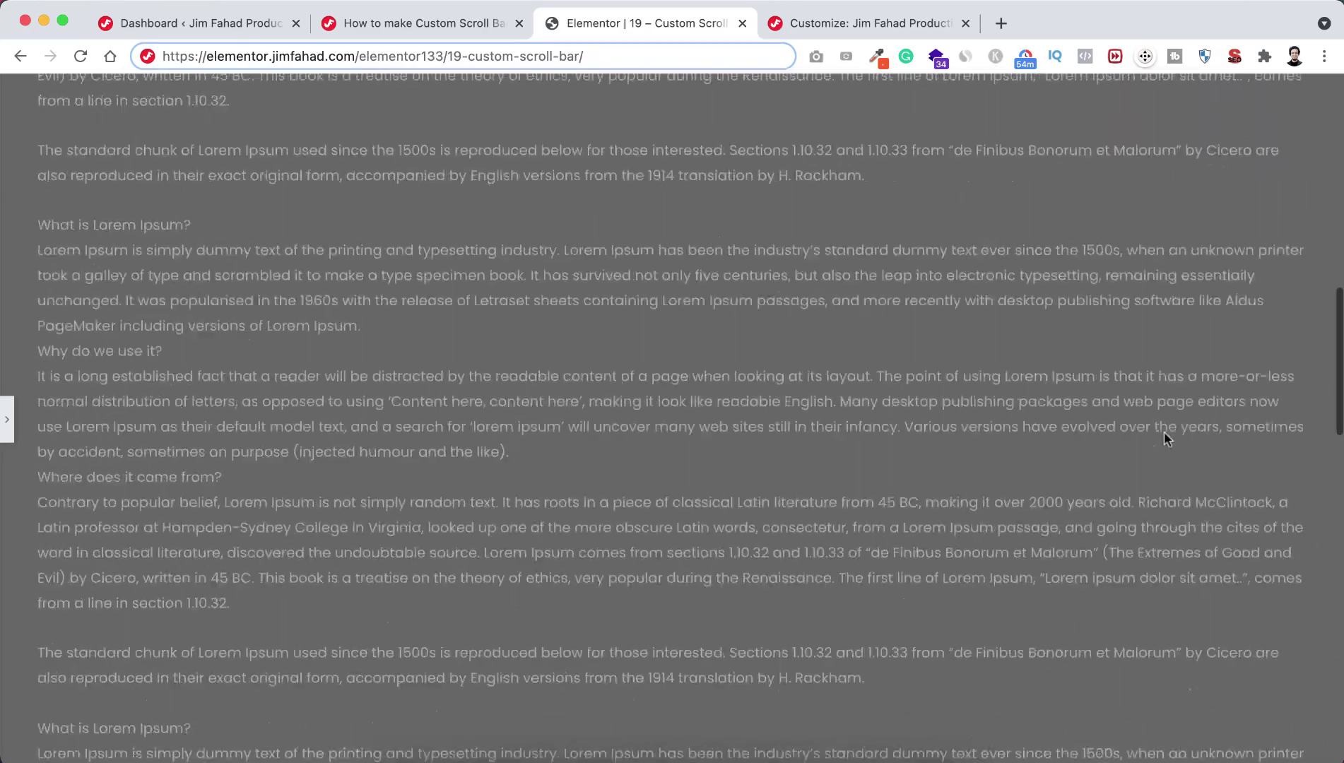
scroll(1164, 429, "down", 10)
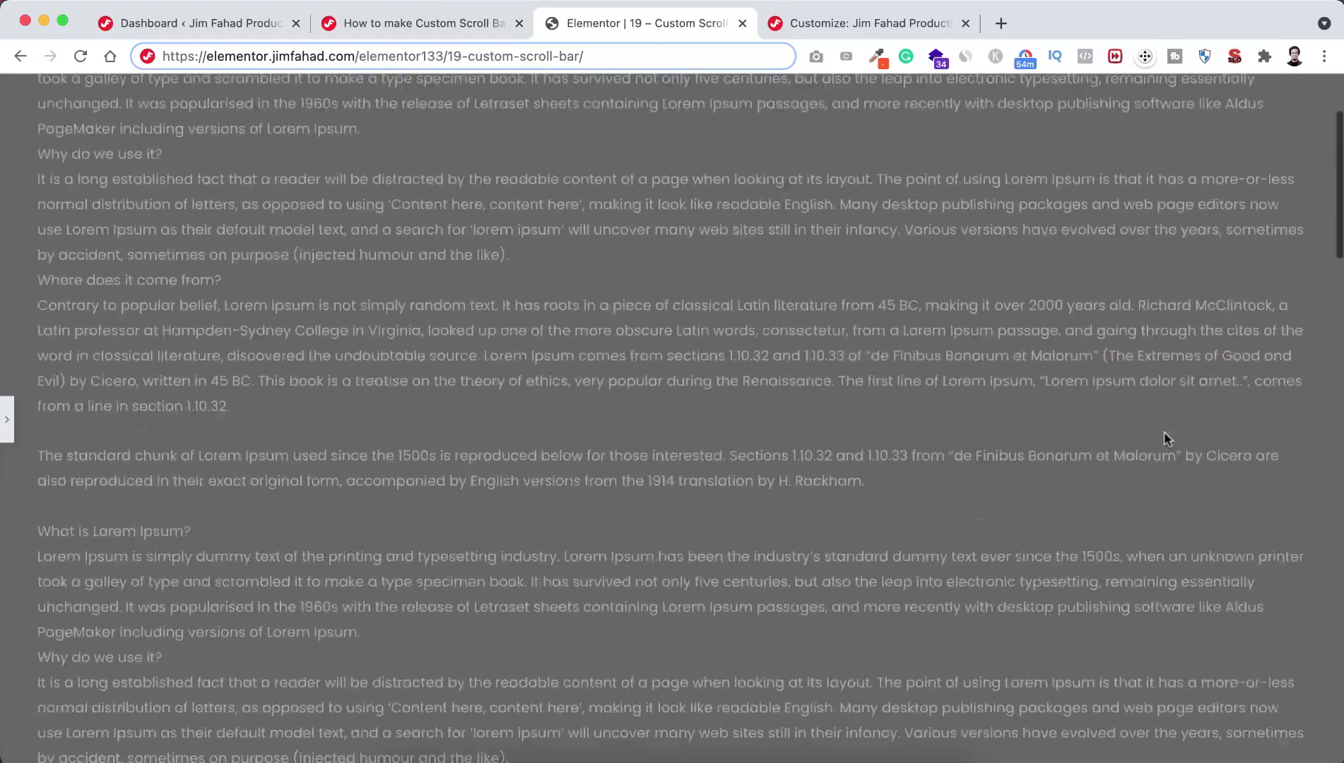
scroll(1162, 432, "down", 3)
scroll(1163, 432, "up", 15)
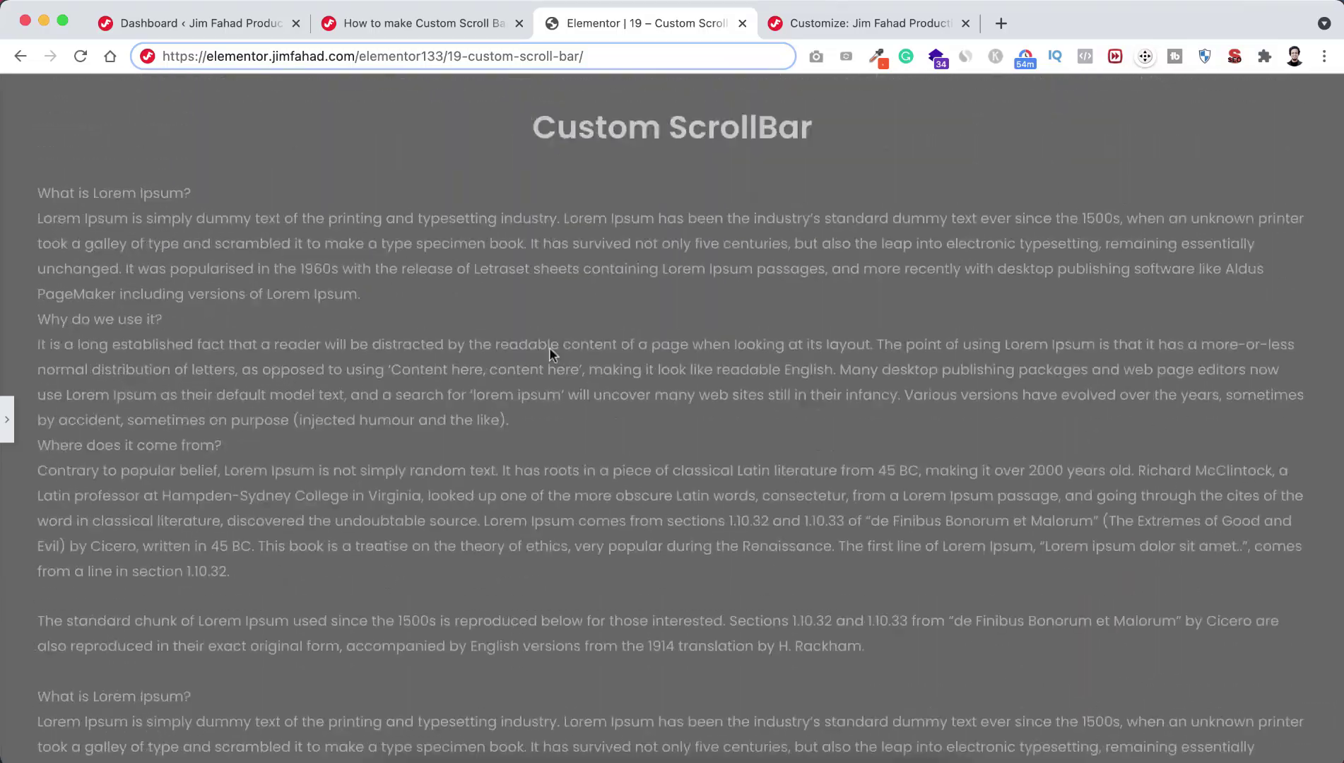
Select the whole section and expand its Advanced > Custom CSS editor, then go to the scrollbar tutorial
left_click(7, 424)
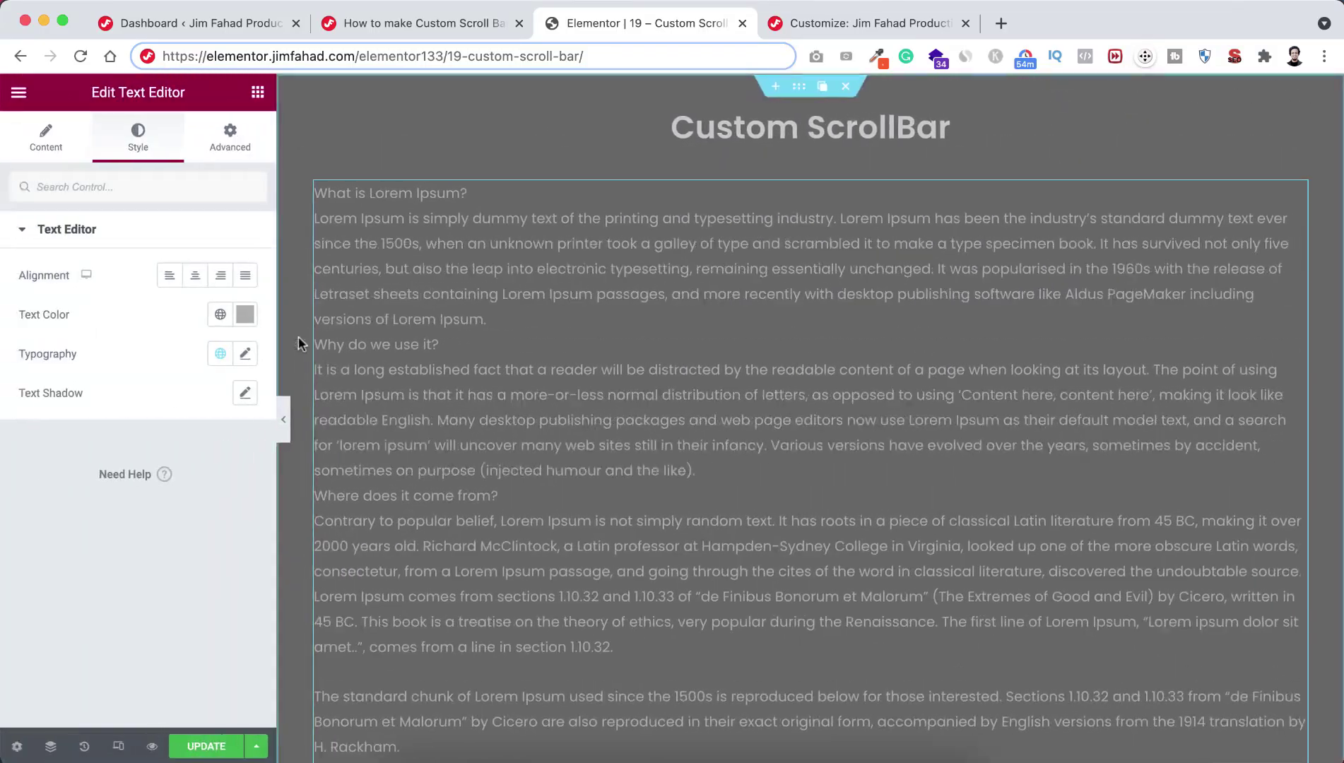
left_click(799, 88)
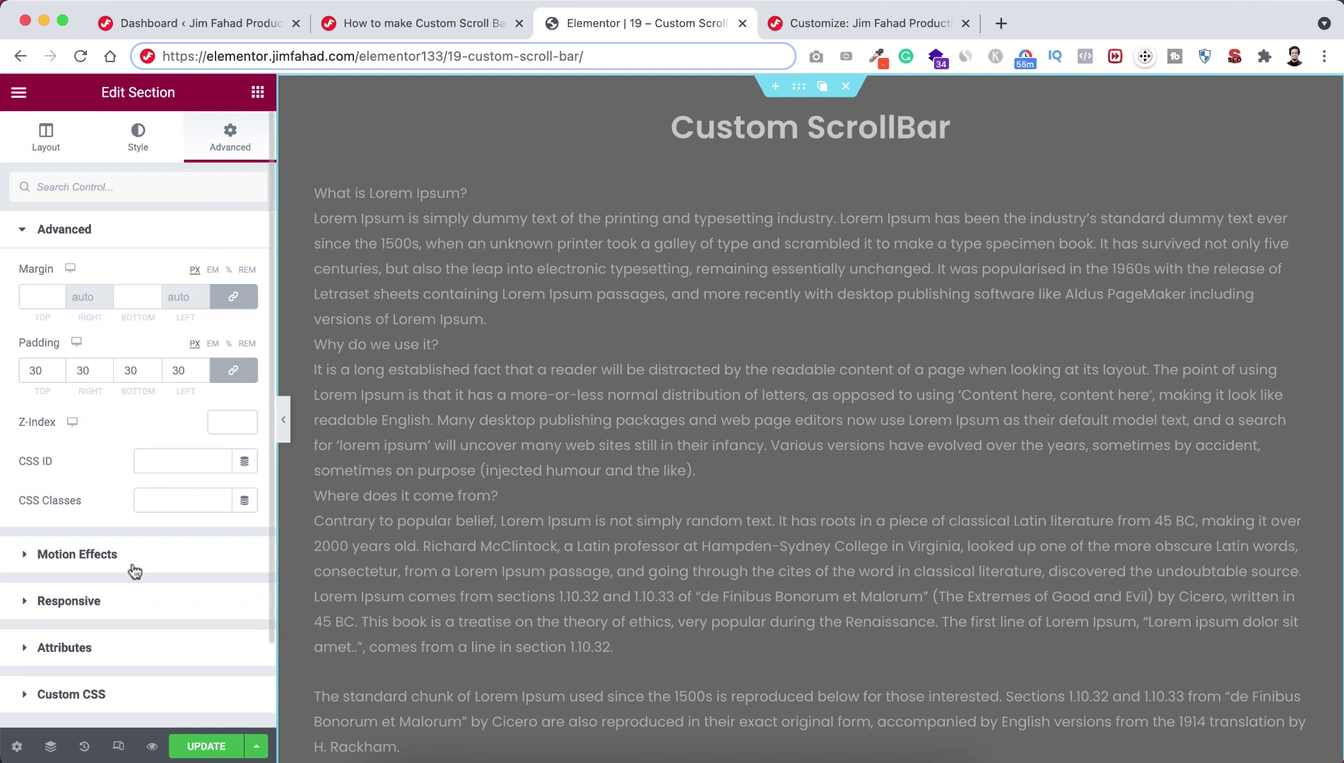
scroll(113, 625, "down", 3)
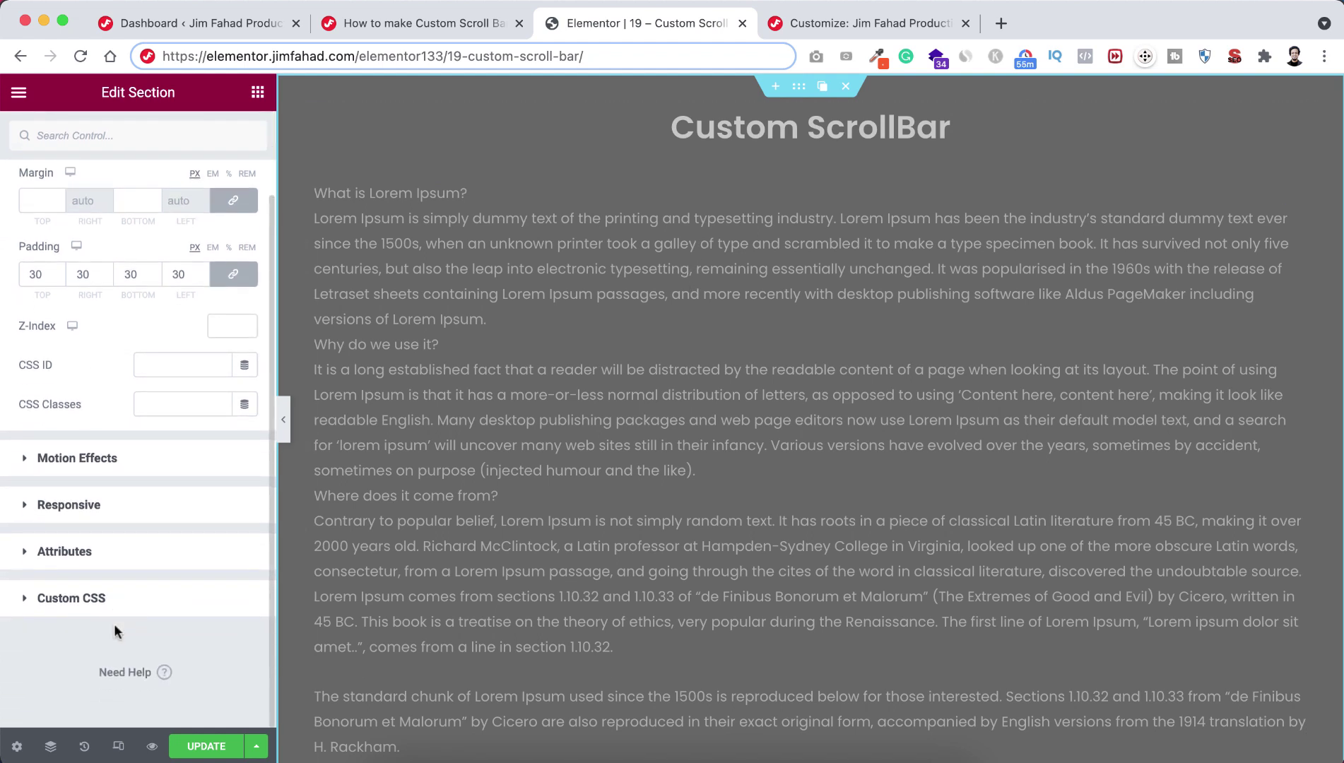
left_click(79, 600)
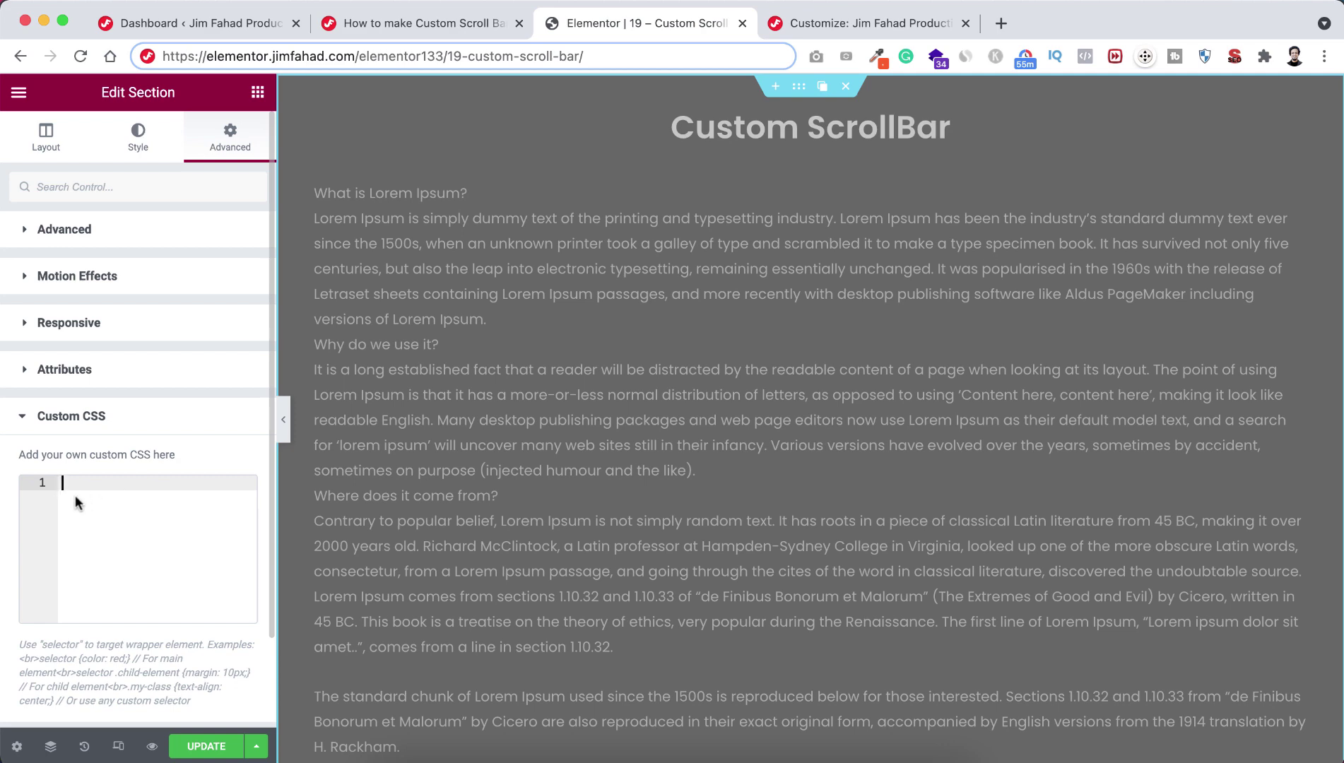
left_click(417, 26)
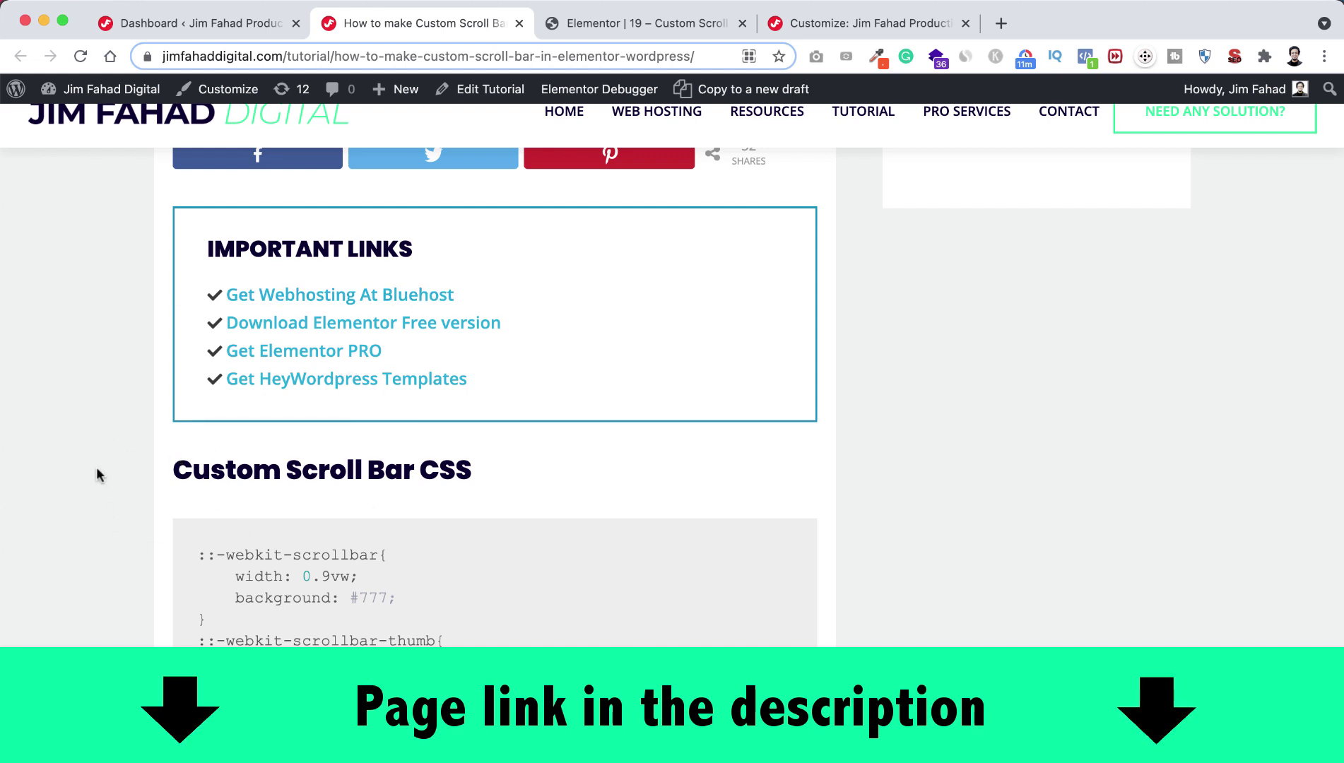
Copy the Custom Scroll Bar CSS block from the tutorial and put the cursor in Elementor's CSS box
scroll(98, 474, "up", 1)
scroll(98, 473, "down", 5)
scroll(98, 470, "down", 1)
scroll(99, 469, "up", 2)
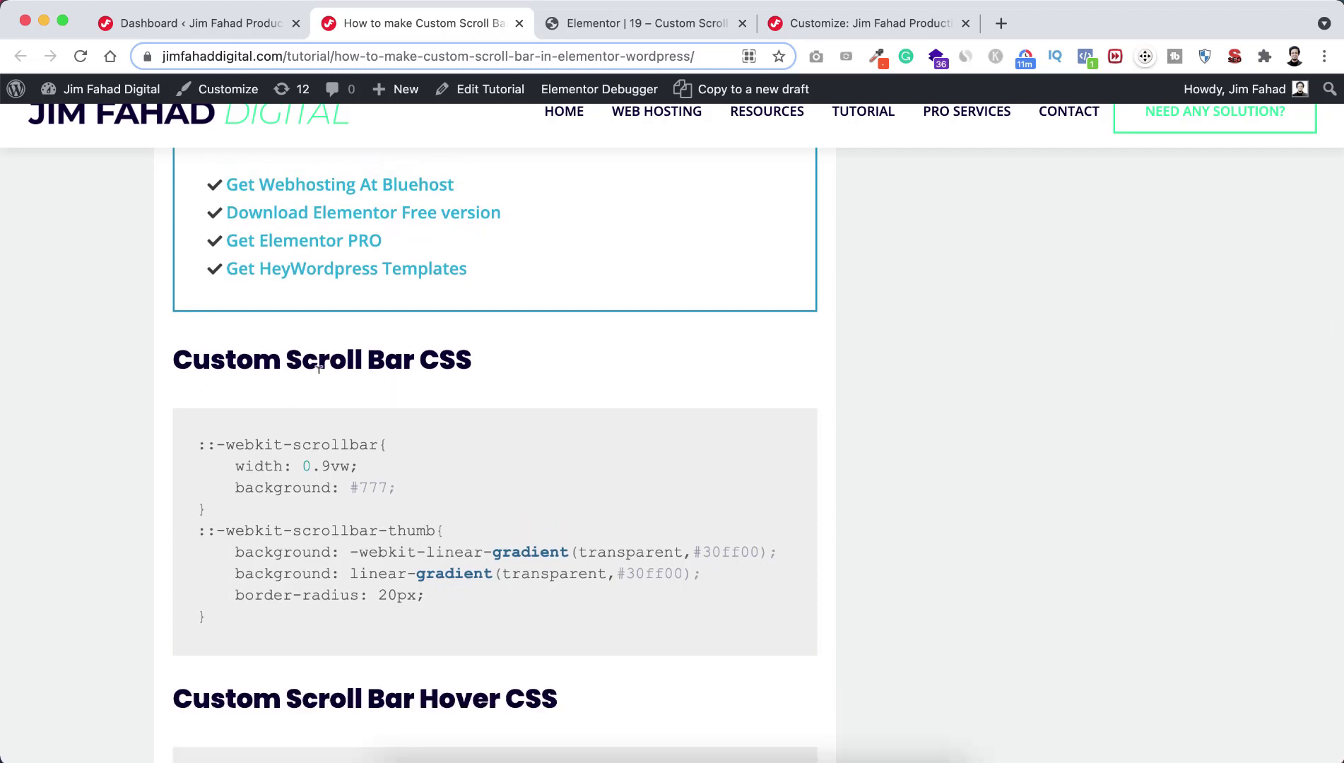
left_click_drag(198, 443, 234, 634)
key("super+c")
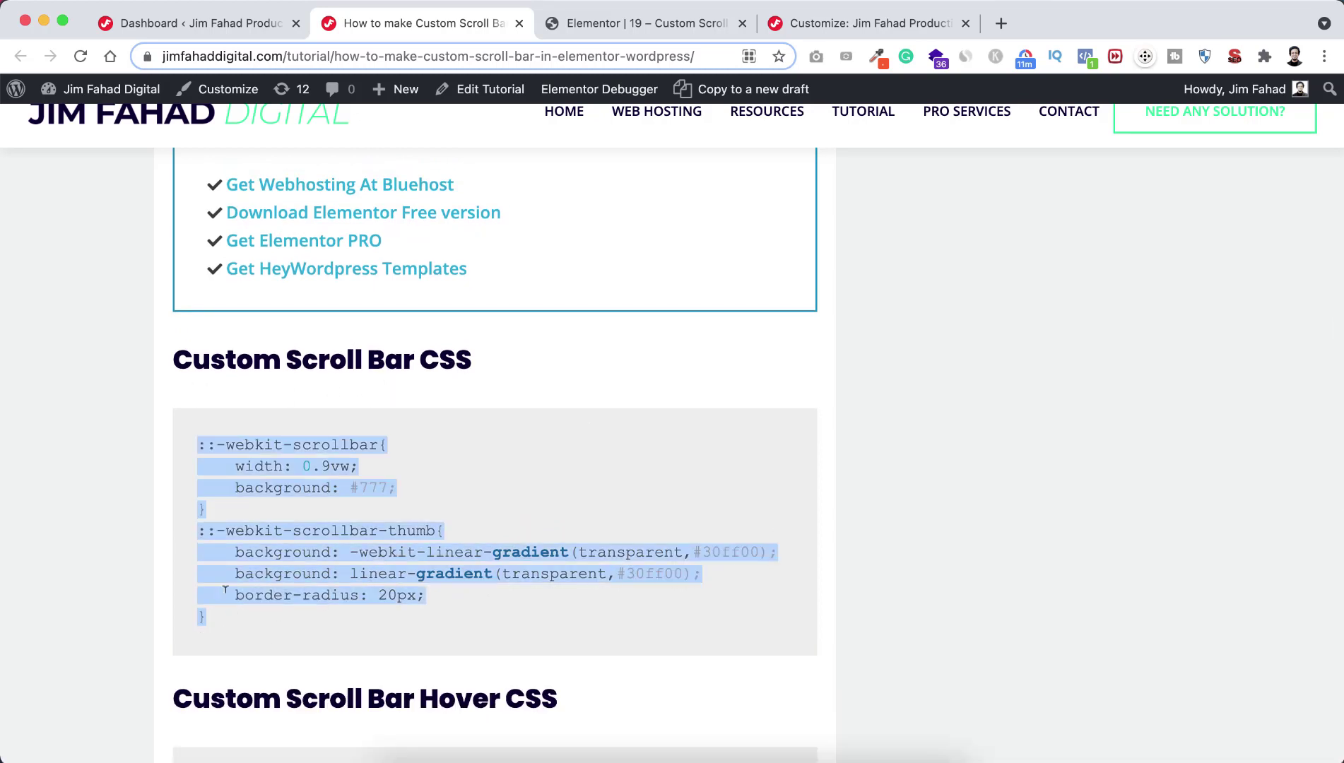
left_click(581, 26)
left_click(65, 481)
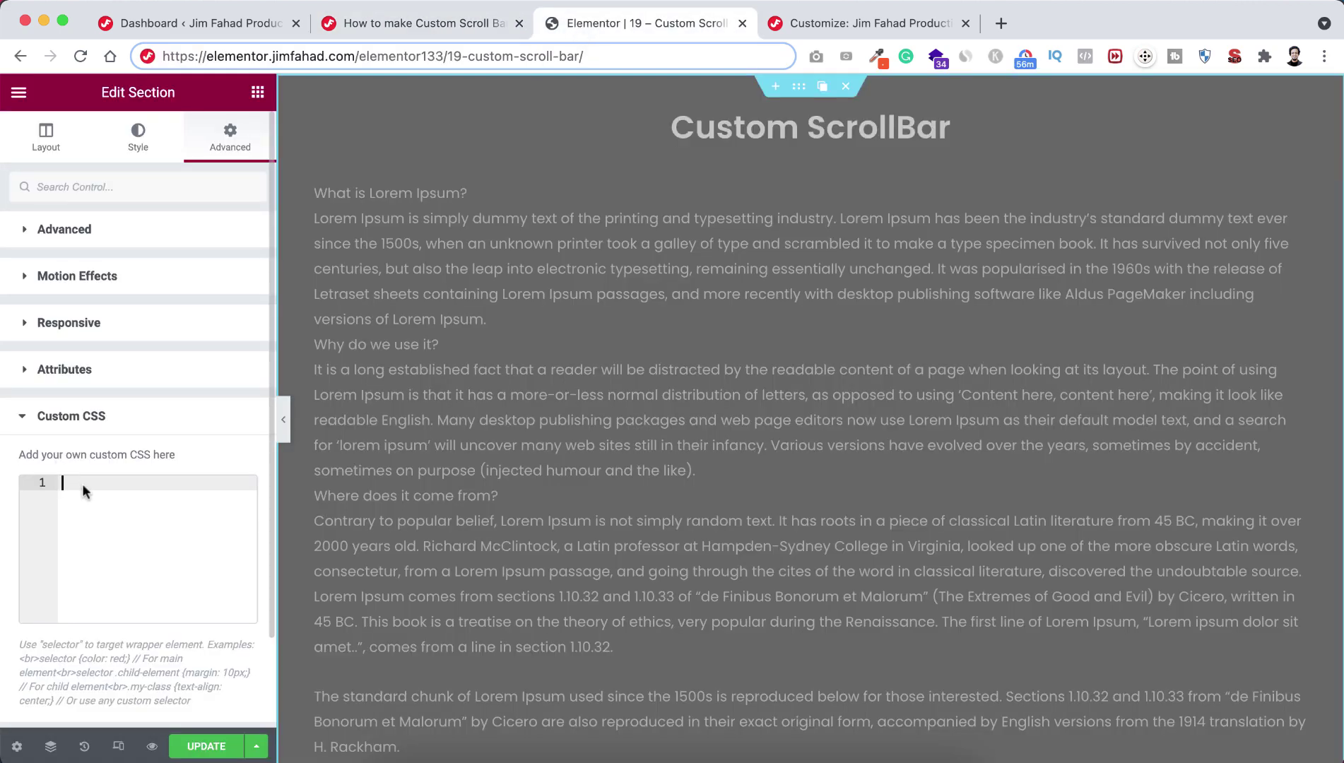
Paste the scrollbar CSS into Custom CSS and check the green gradient scrollbar in full-width preview
key("super+v")
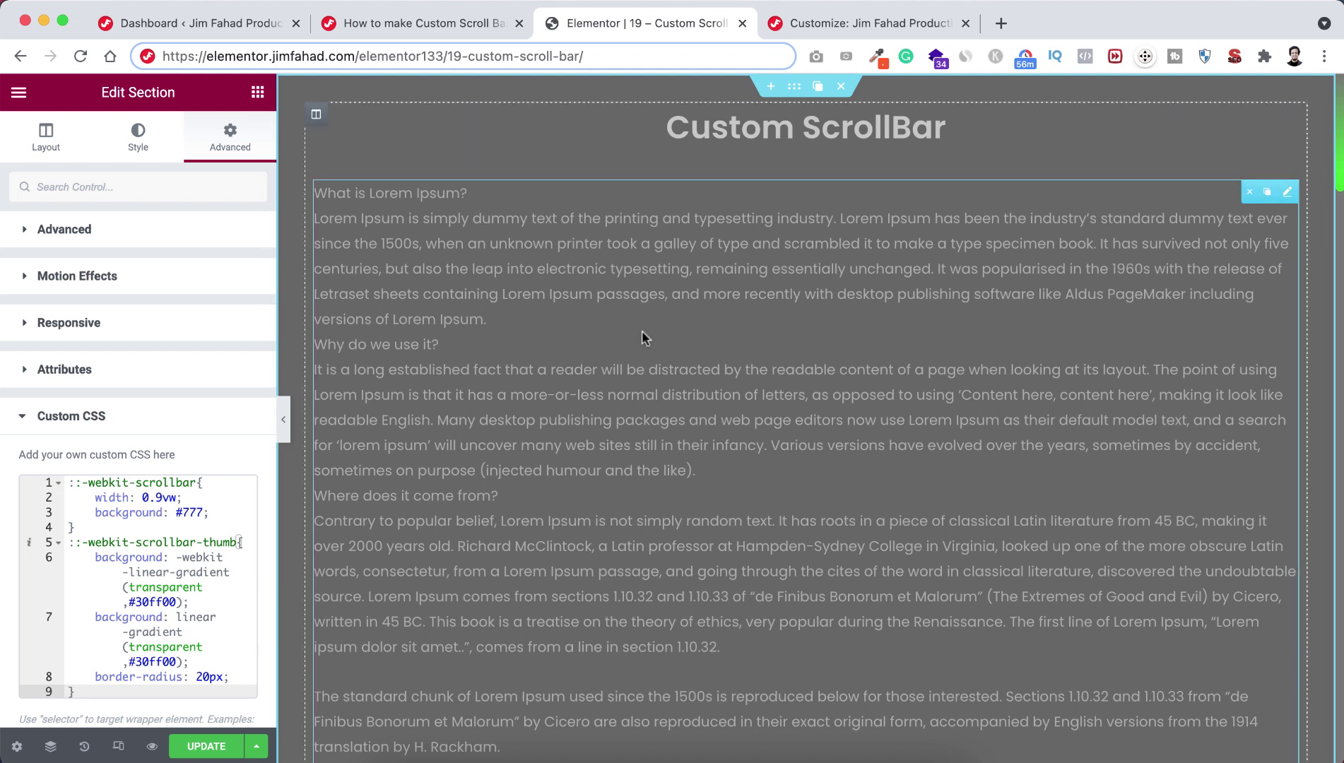
left_click(285, 424)
scroll(1211, 310, "down", 15)
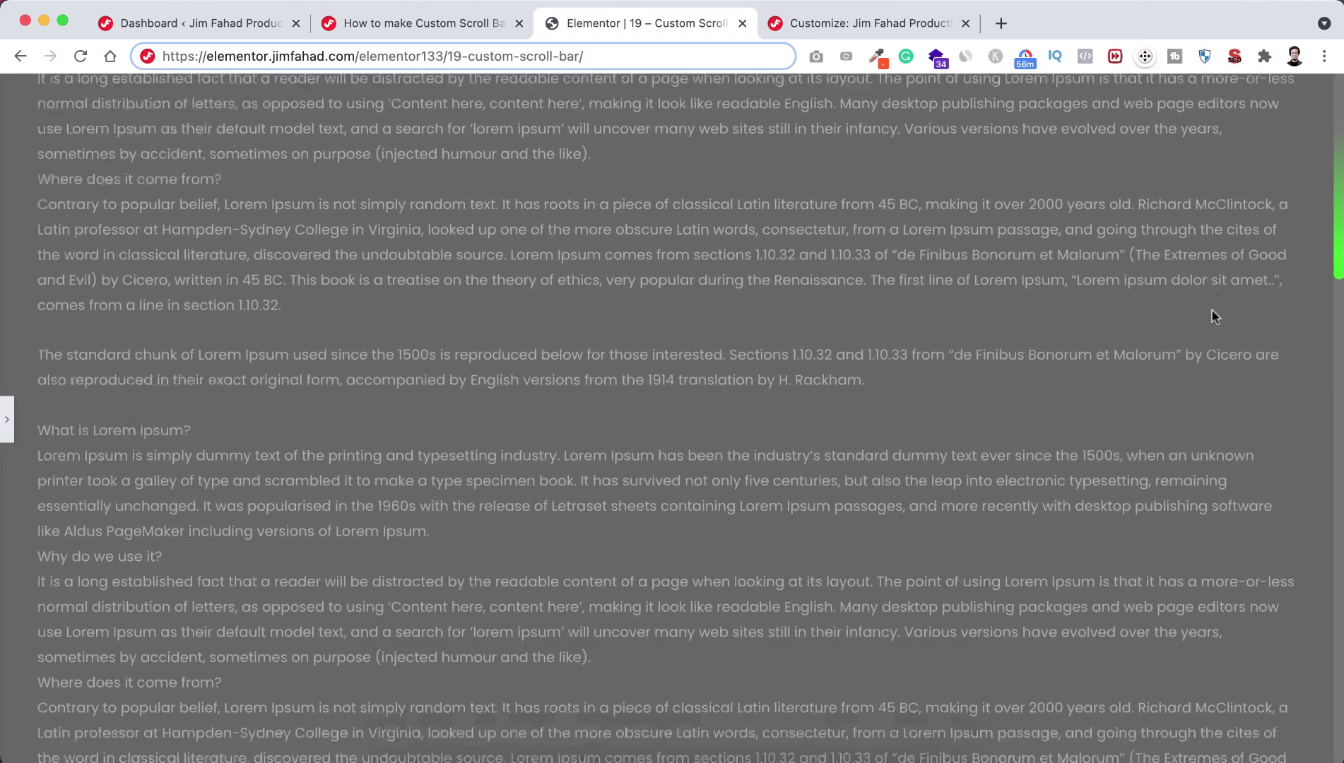
scroll(1212, 309, "up", 15)
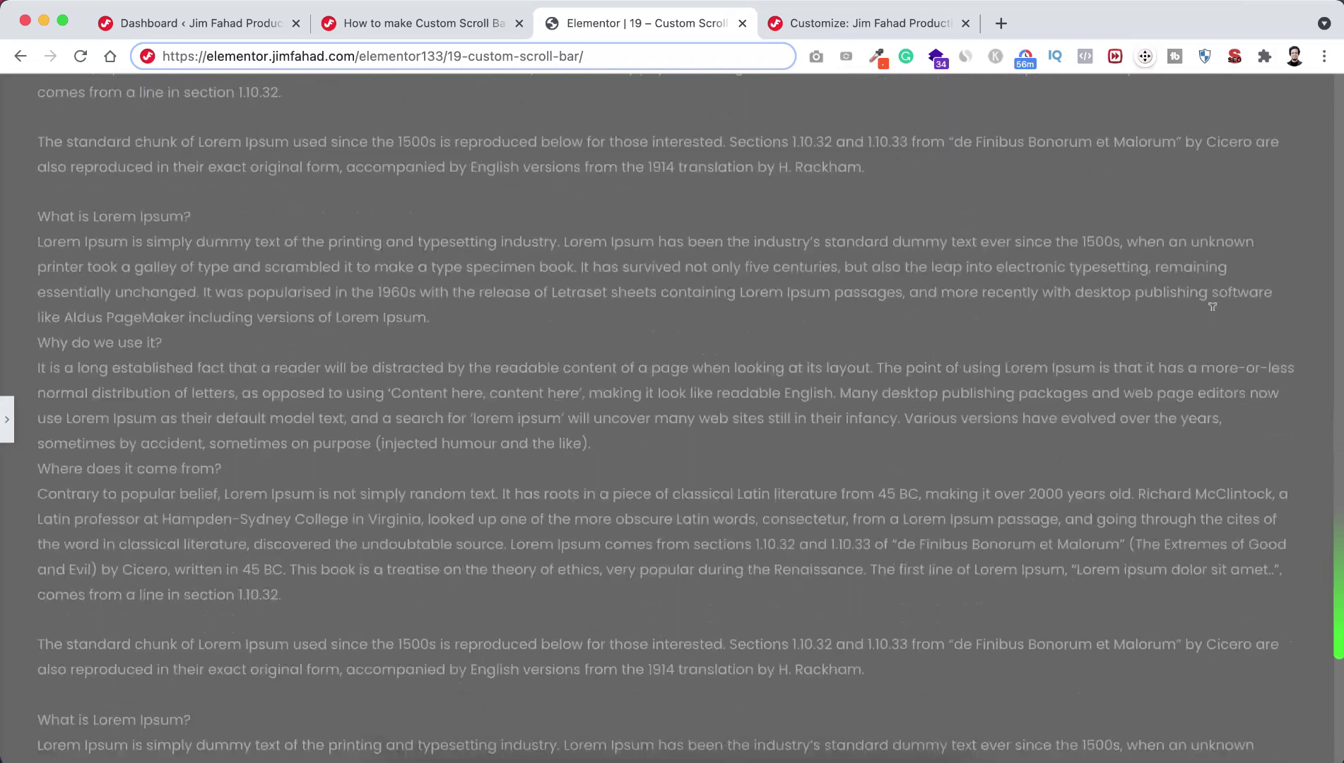
scroll(1211, 311, "up", 1)
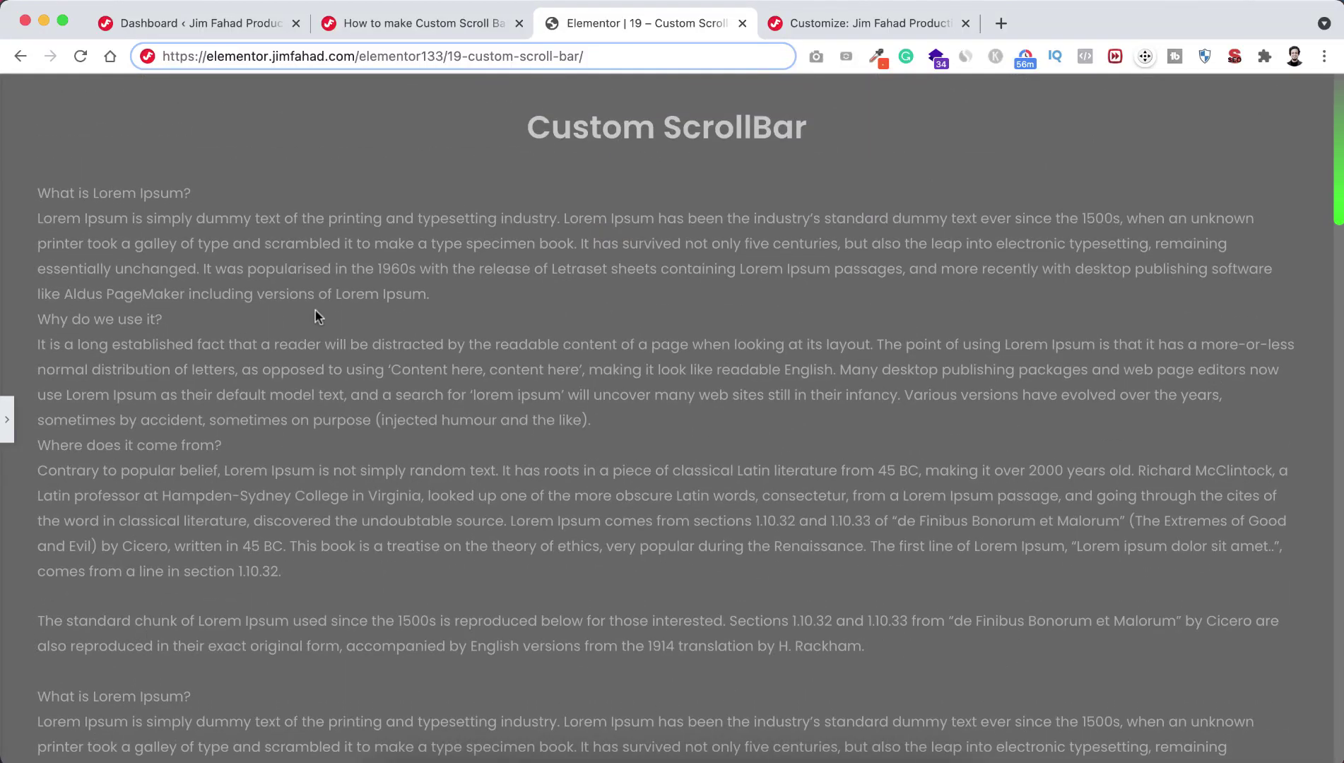
left_click(7, 419)
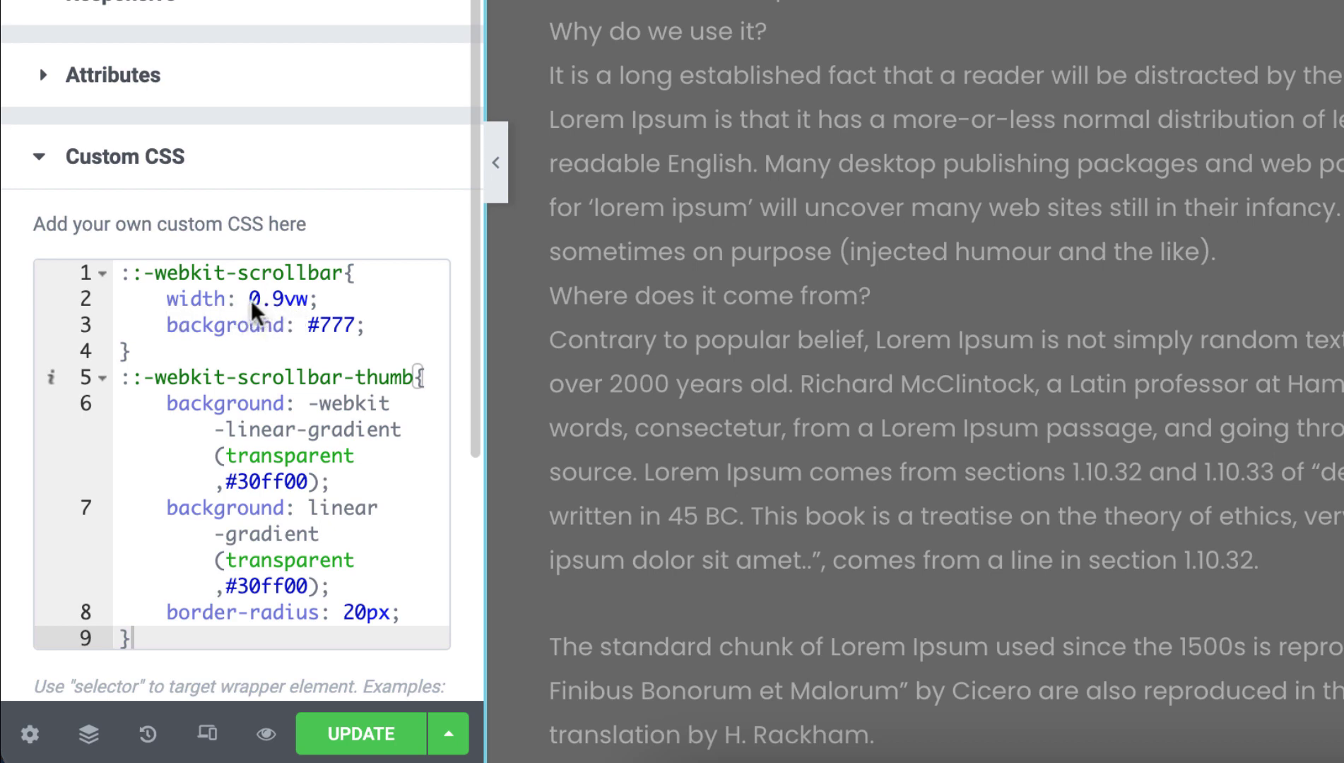
Try a 2vw scrollbar width in the Custom CSS, then set it back to 0.9vw
left_click_drag(251, 301, 284, 301)
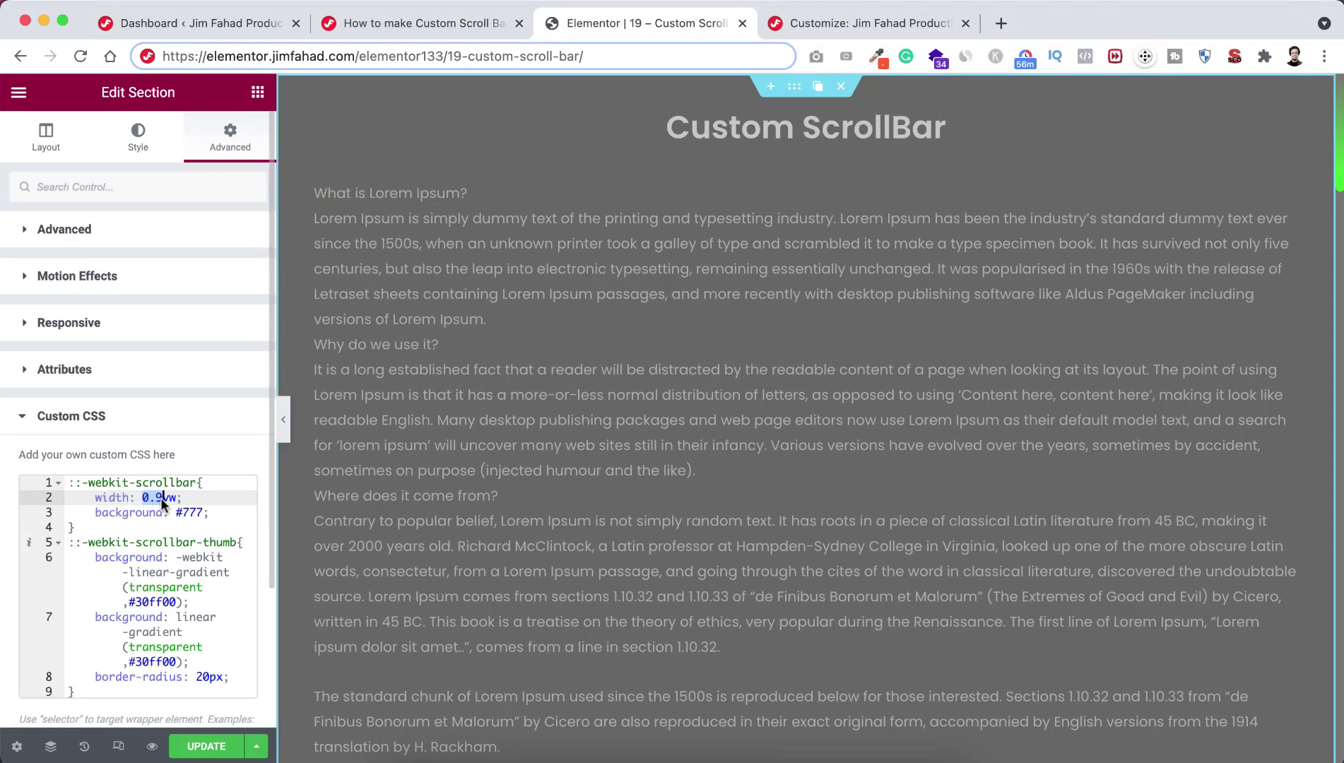
type("2")
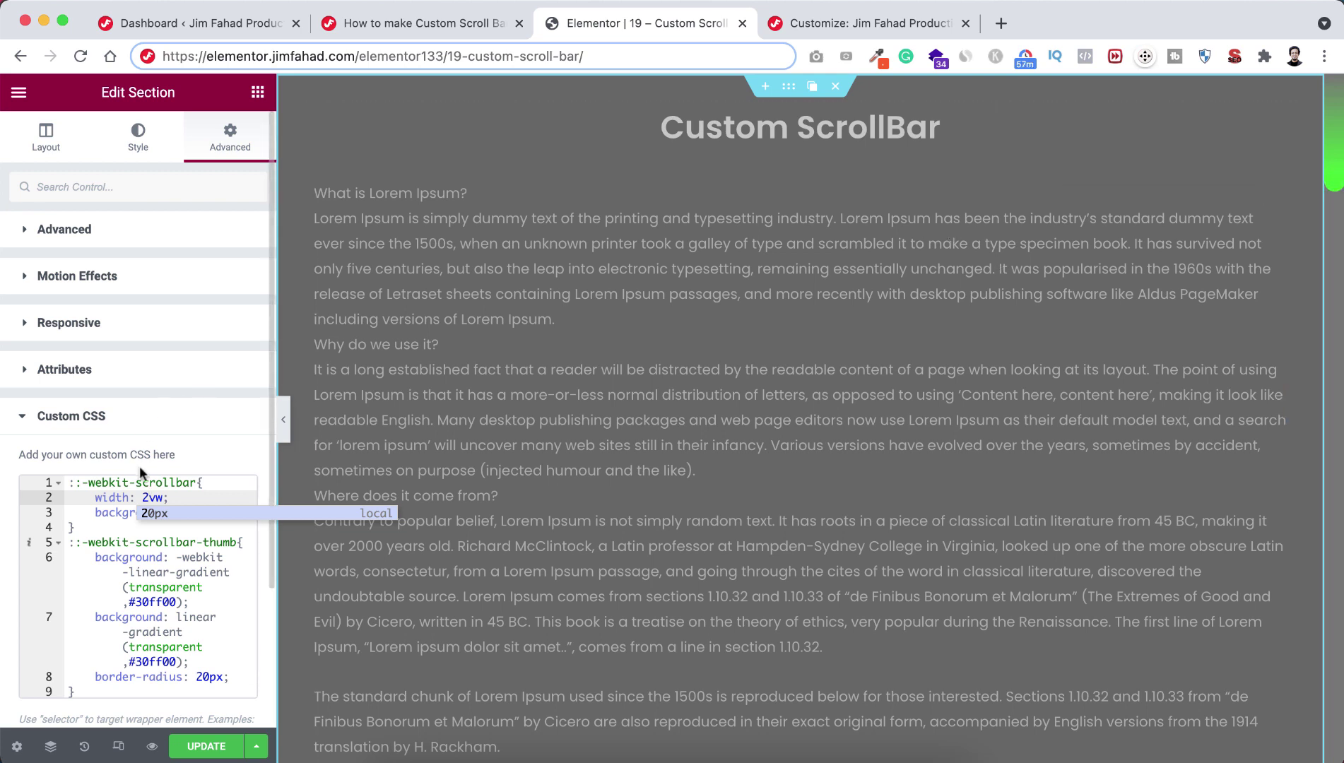
left_click(148, 497)
left_click_drag(142, 497, 149, 498)
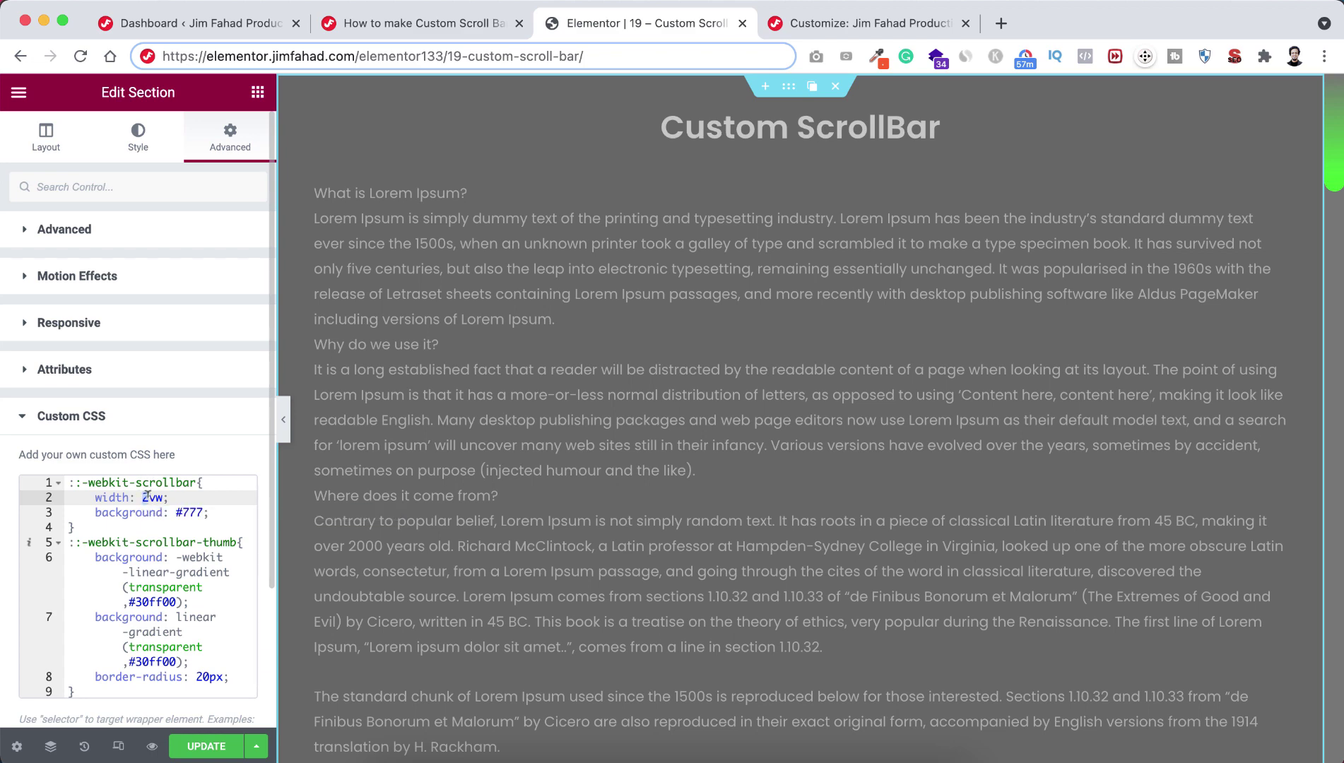
type("1")
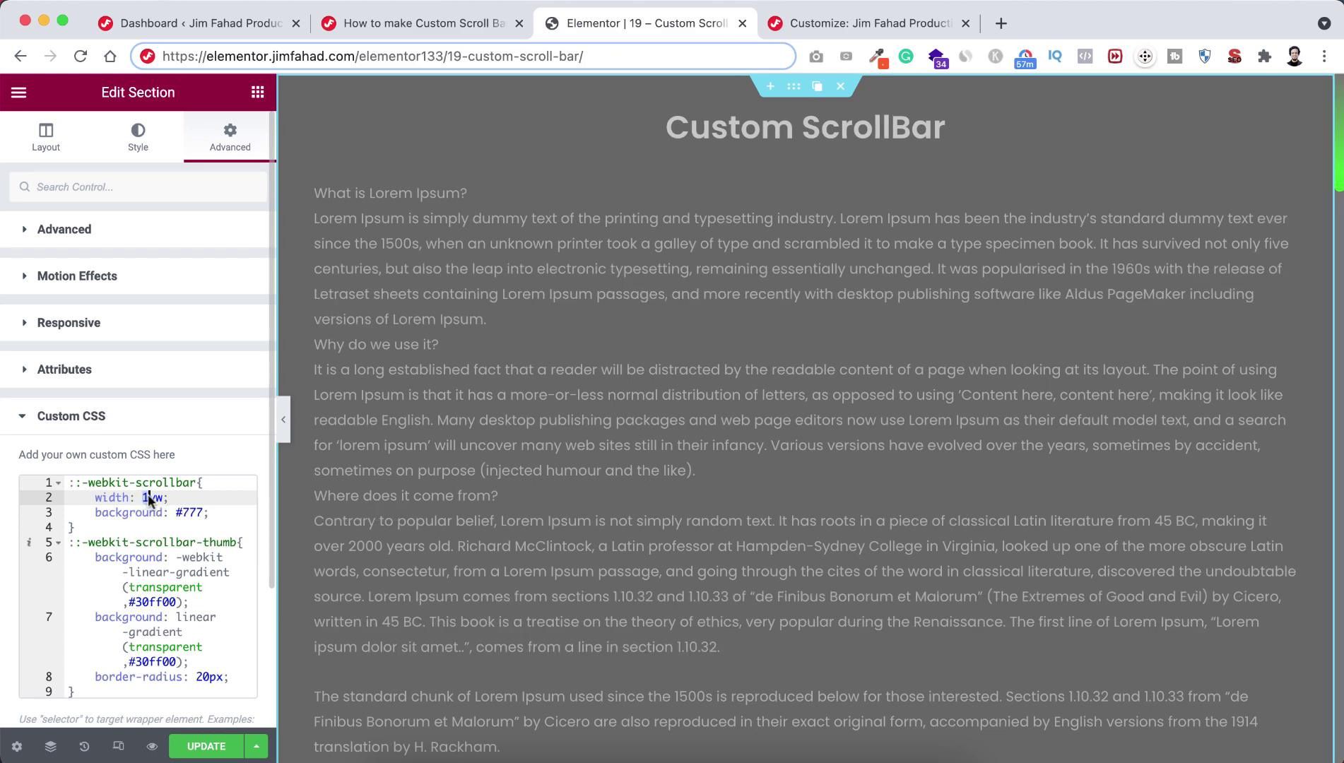
type("0.9")
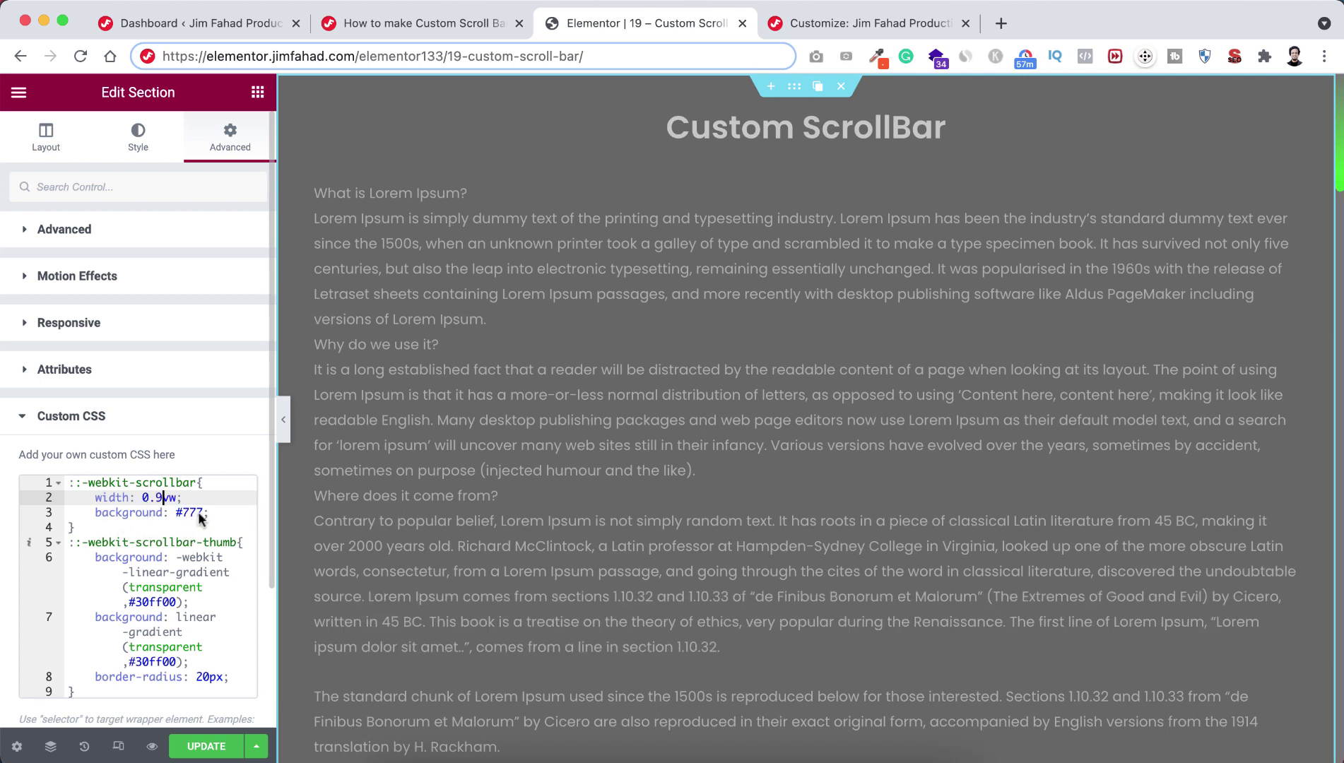
Hide the panel and scroll the full-width preview to check the scrollbar
left_click(286, 431)
scroll(1232, 390, "down", 5)
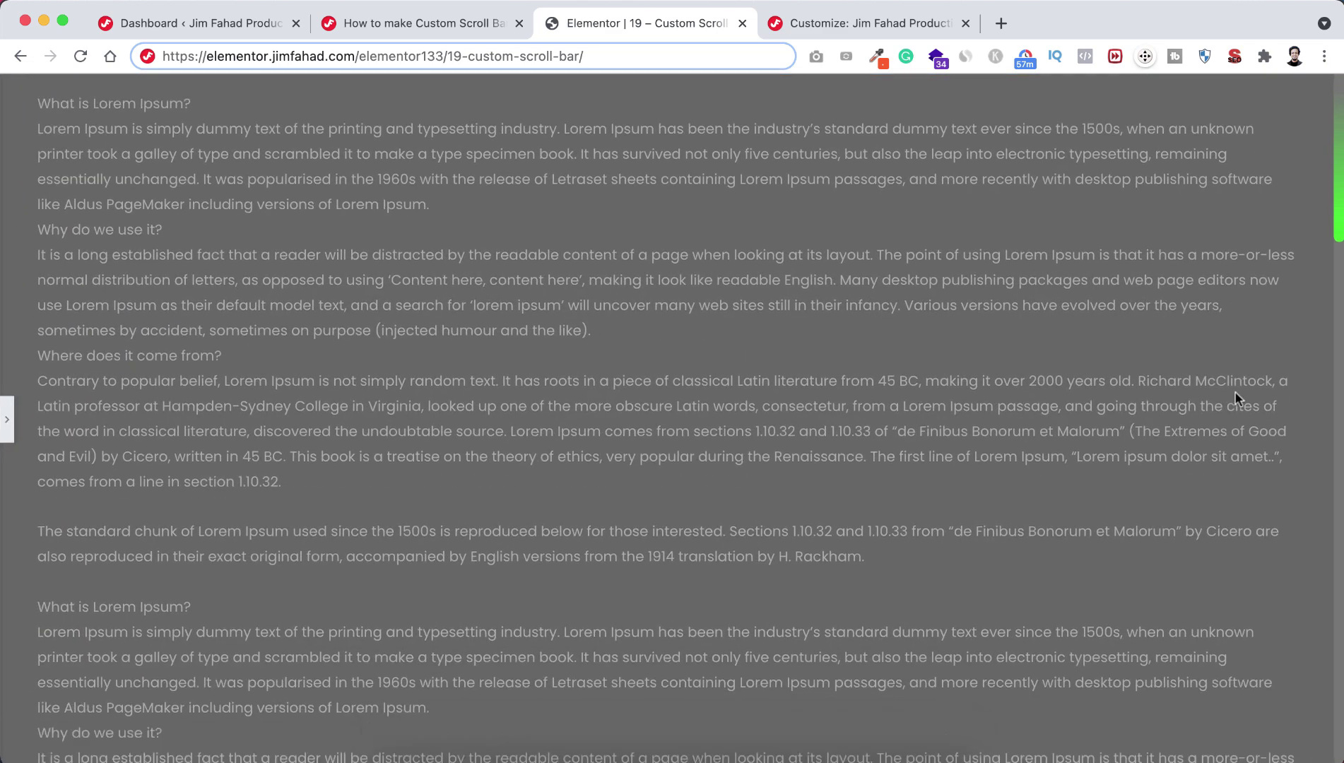
scroll(1335, 424, "up", 3)
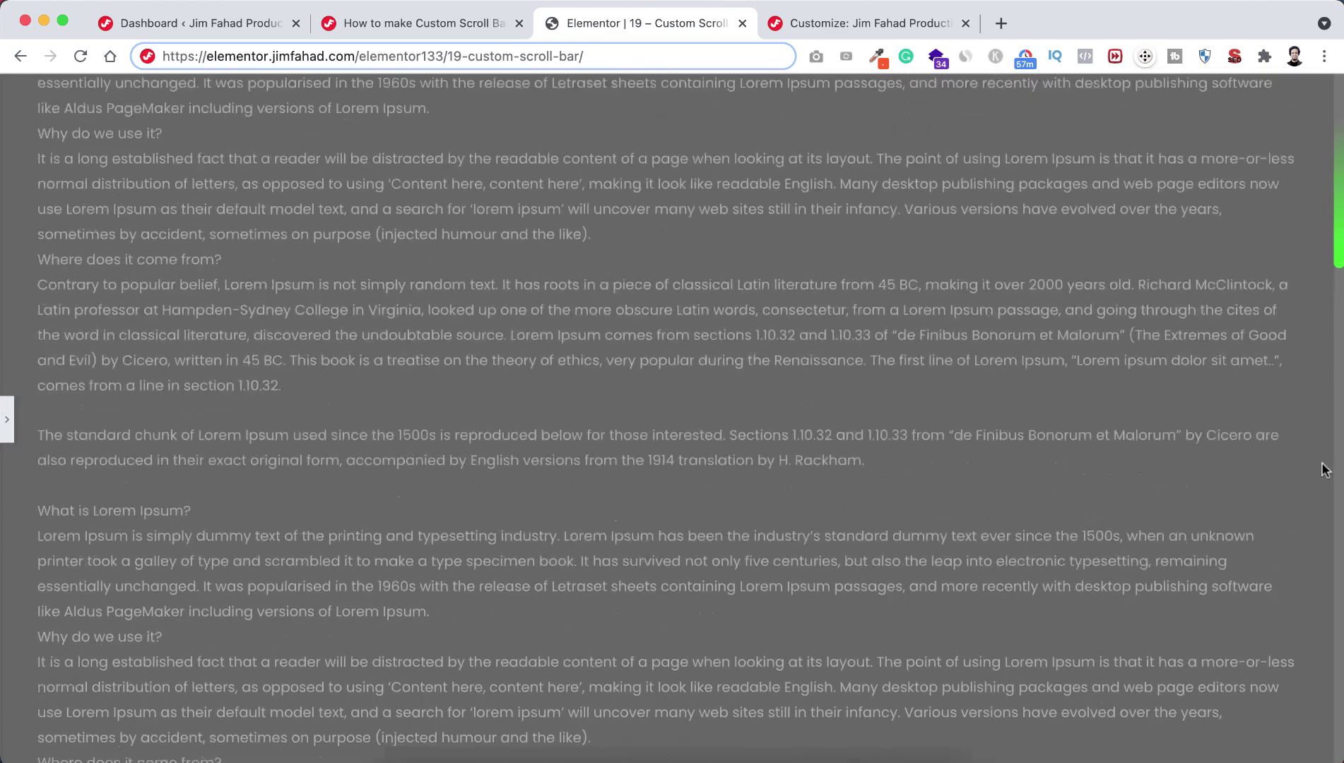
scroll(1323, 452, "up", 3)
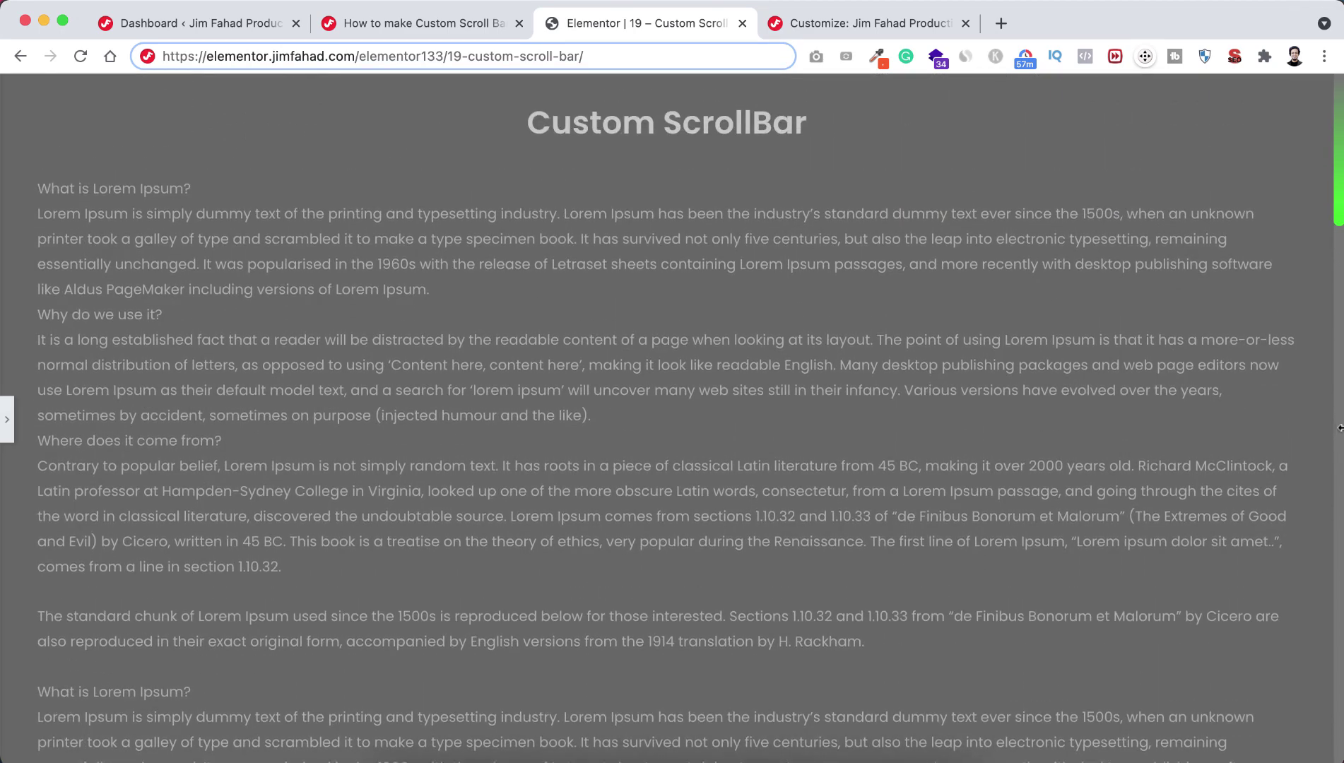
Reopen the Custom CSS and change the scrollbar track colour from #777 to red
left_click(8, 432)
left_click_drag(175, 511, 202, 512)
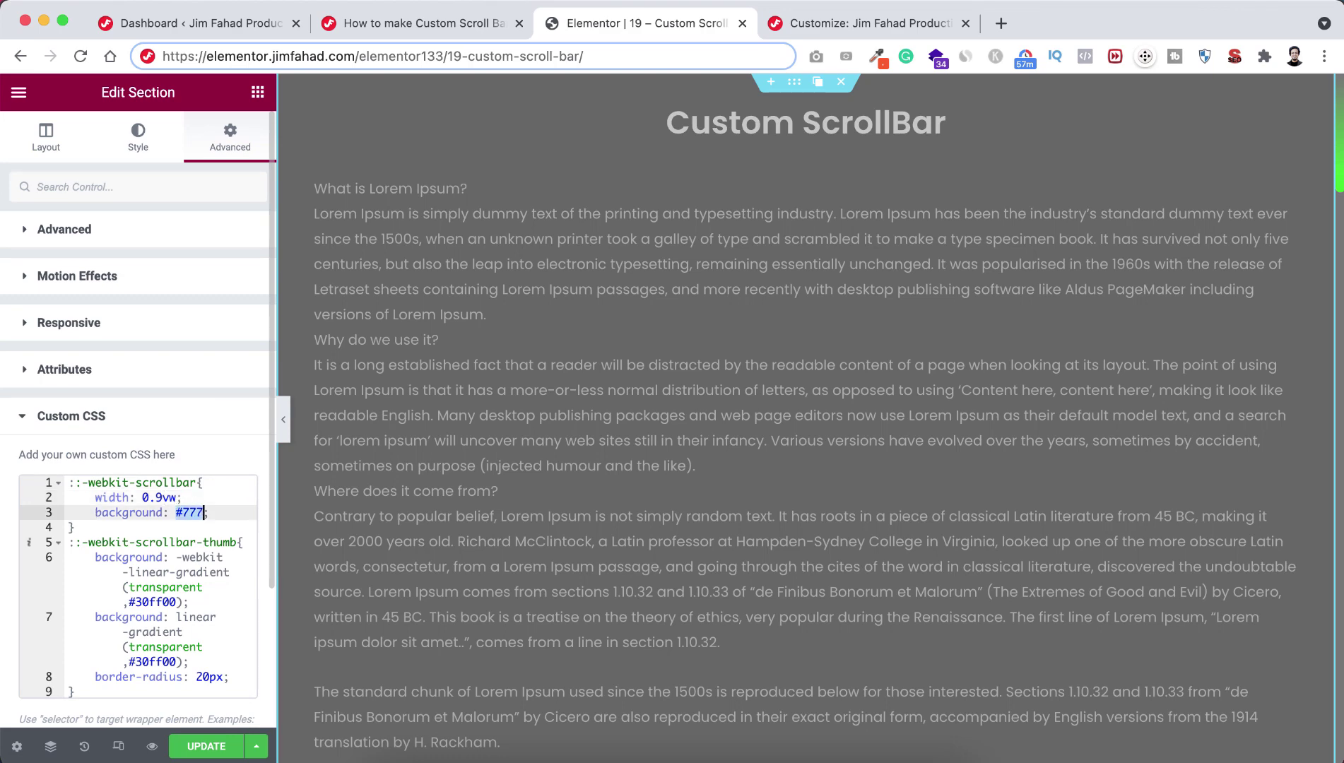
type("red")
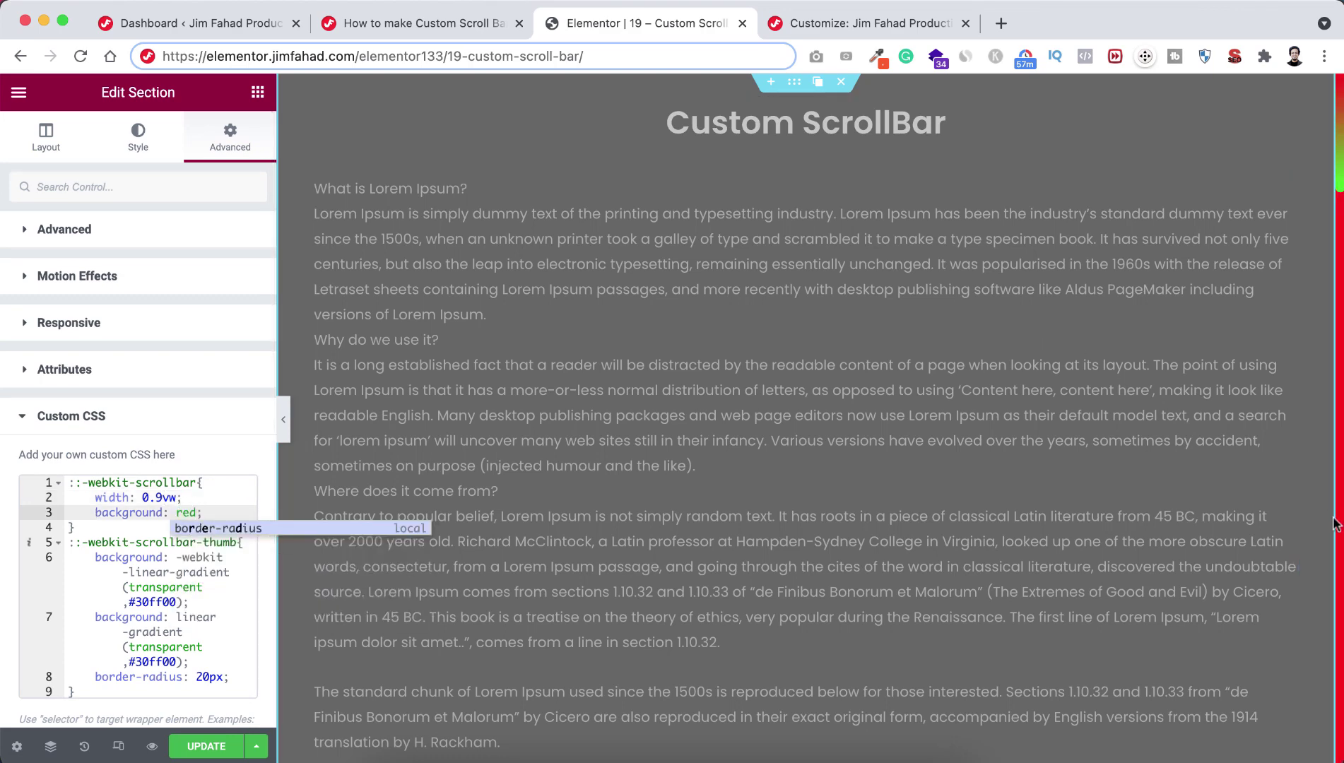
scroll(1334, 523, "down", 15)
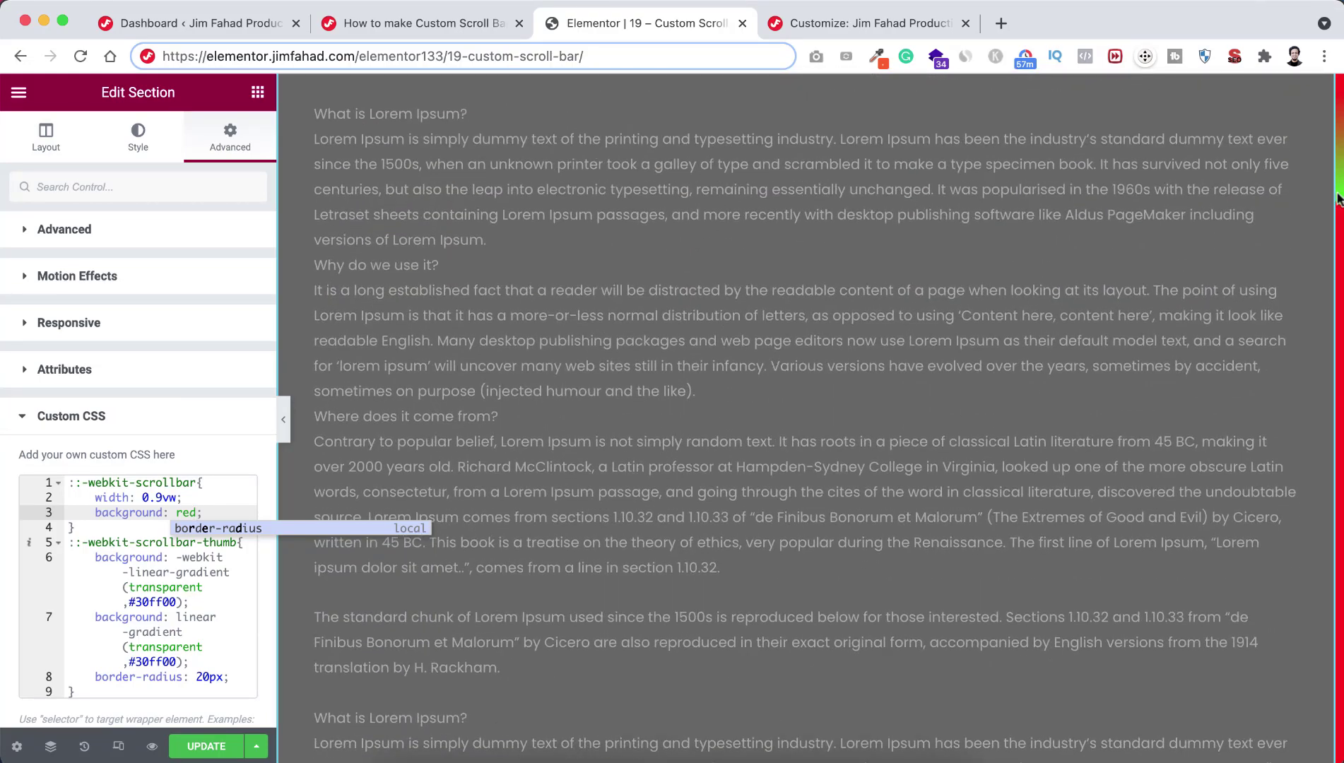
Restore the track colour to #777 and select the width and colour rules
double_click(196, 511)
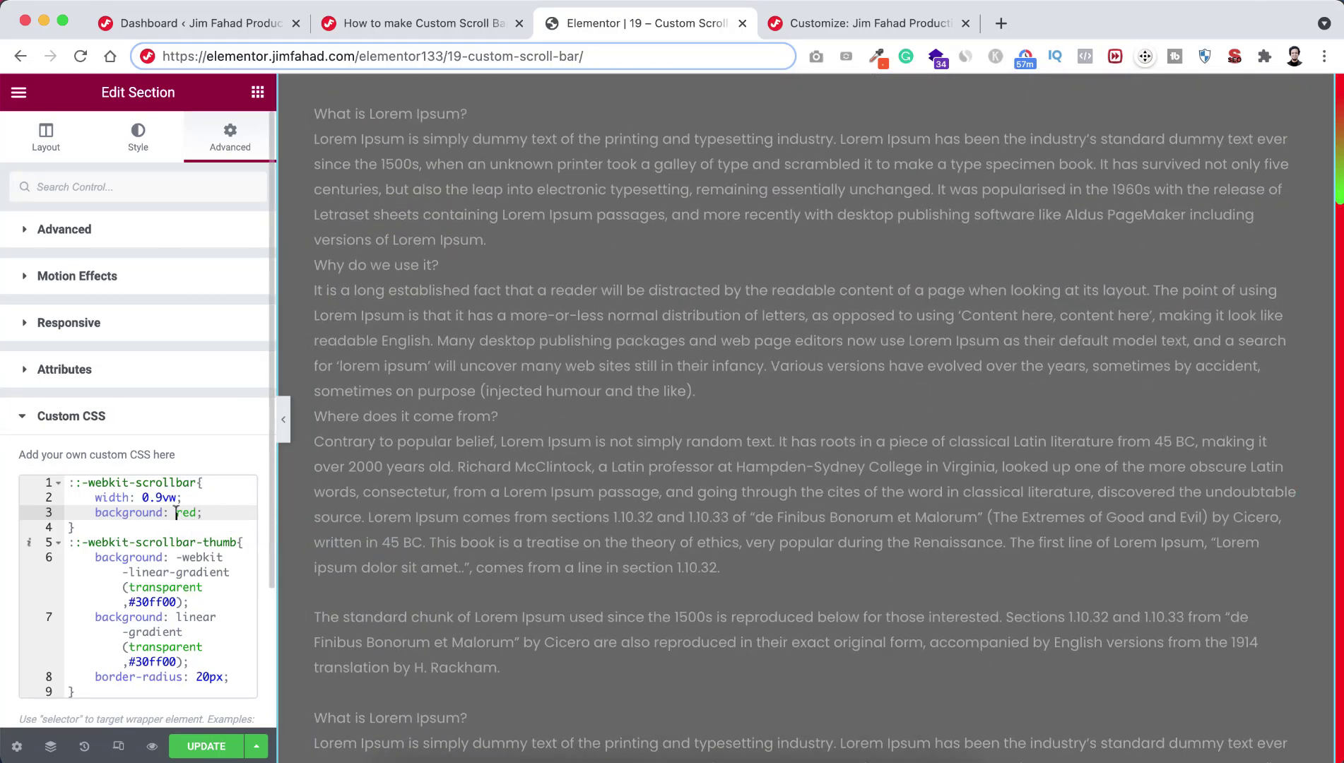
type("#777")
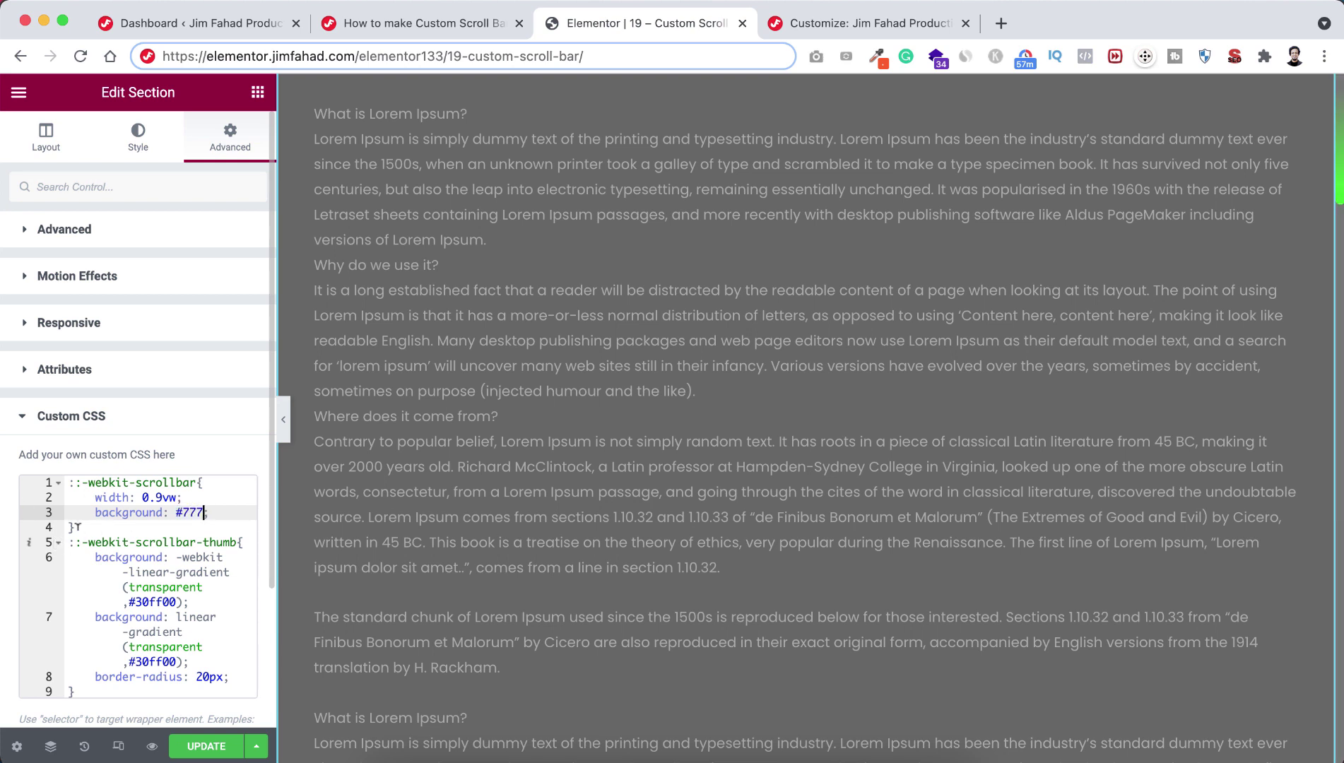
left_click_drag(80, 526, 69, 482)
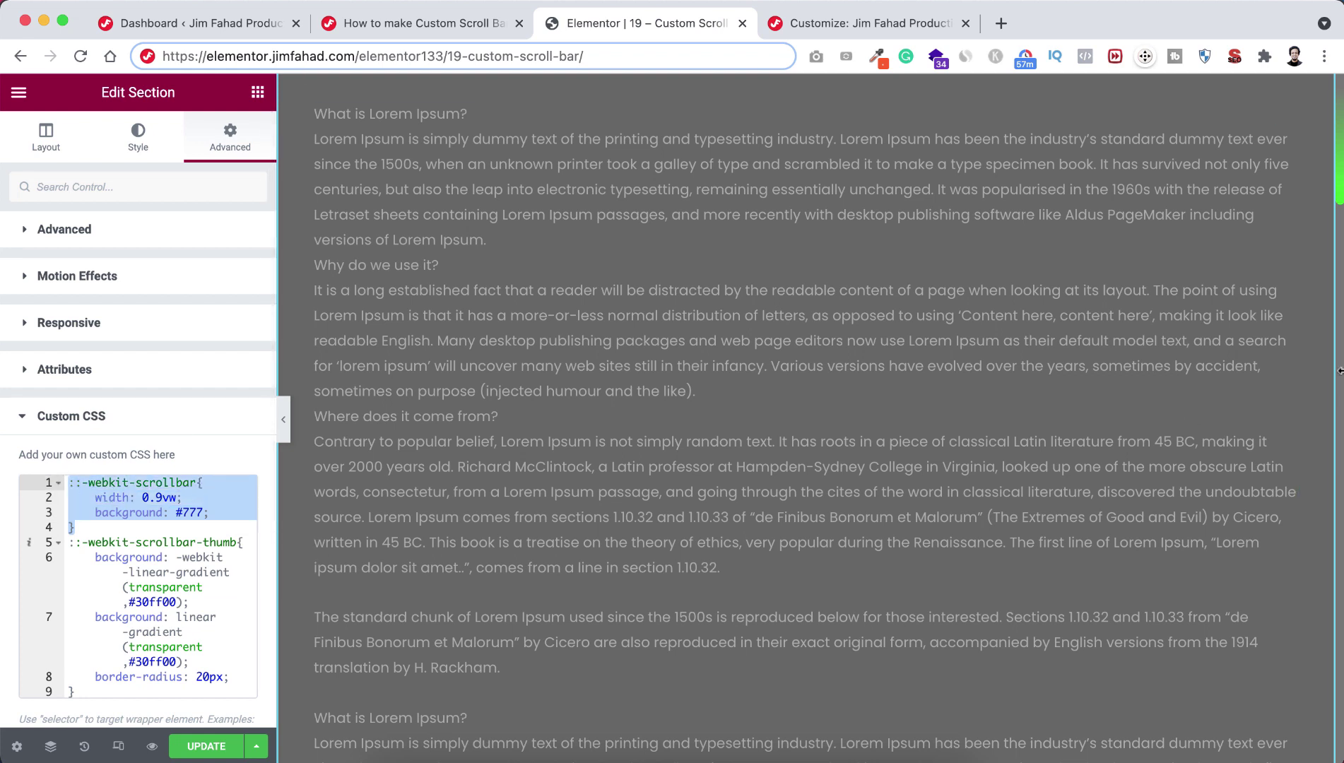